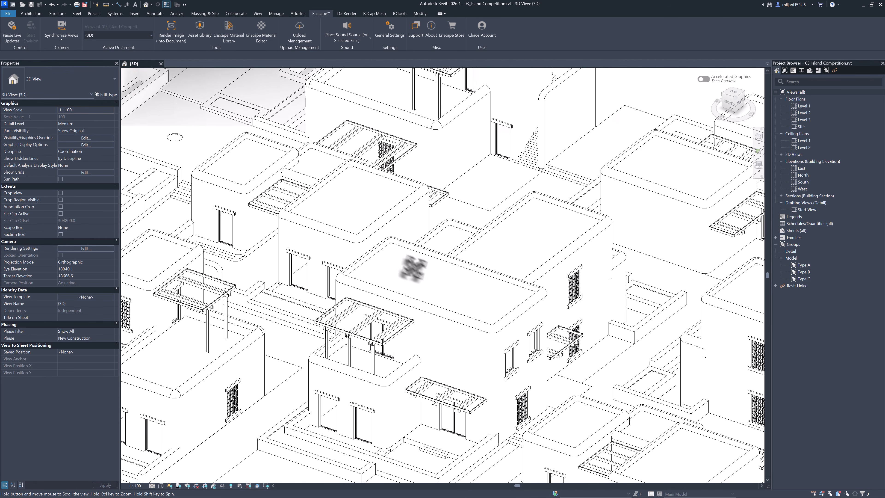
pyautogui.scroll(-2, 359, 251)
pyautogui.moveTo(367, 255); pyautogui.dragTo(395, 251)
pyautogui.scroll(4, 365, 307)
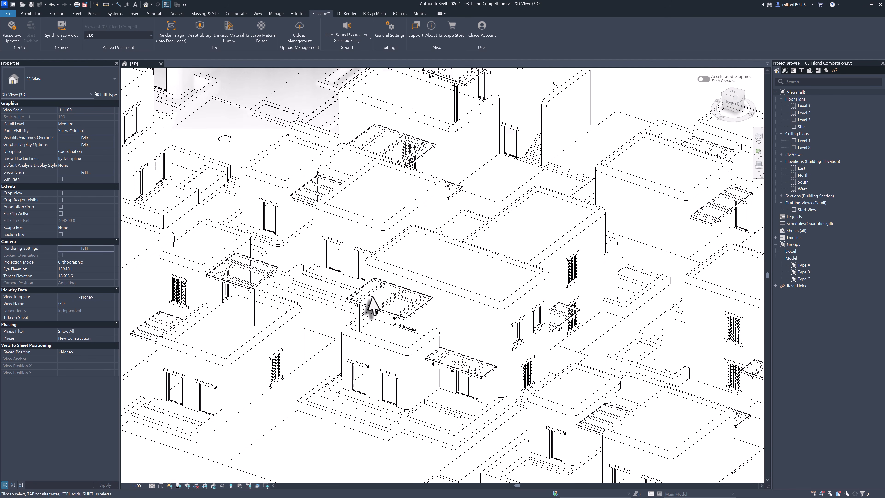
pyautogui.moveTo(362, 301); pyautogui.dragTo(484, 214)
pyautogui.scroll(2, 484, 213)
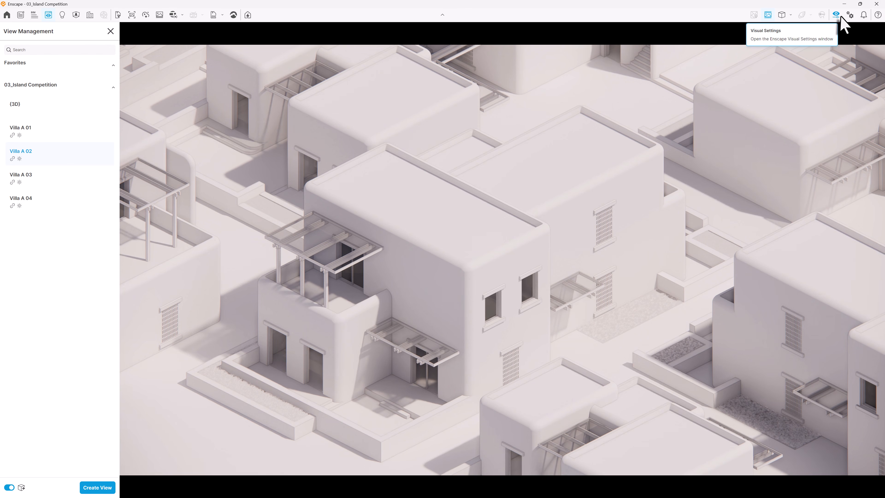
# - Set the White mode's outlines to 0% in the Enscape visual settings, and bring up the output settings
pyautogui.click(836, 15)
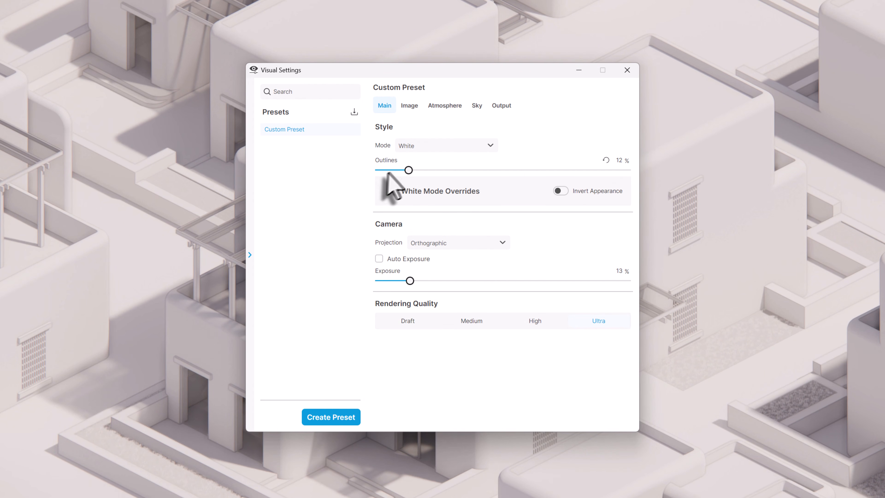
pyautogui.moveTo(409, 170); pyautogui.dragTo(361, 188)
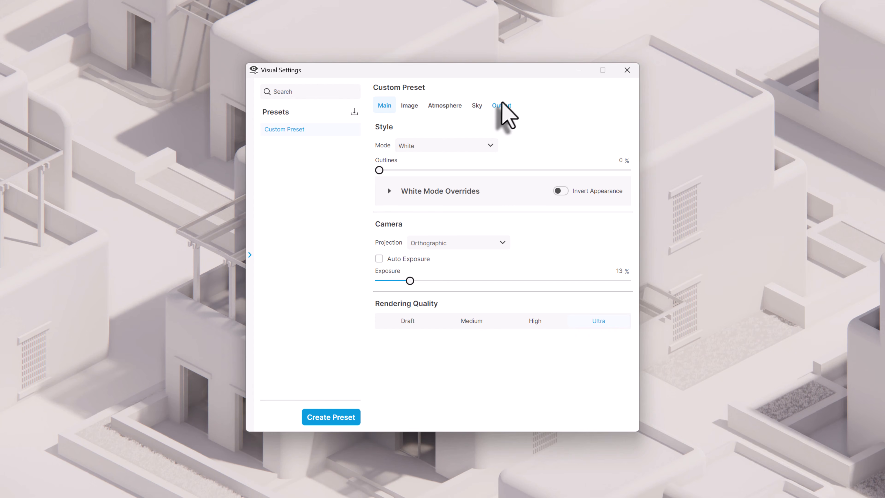
pyautogui.click(501, 107)
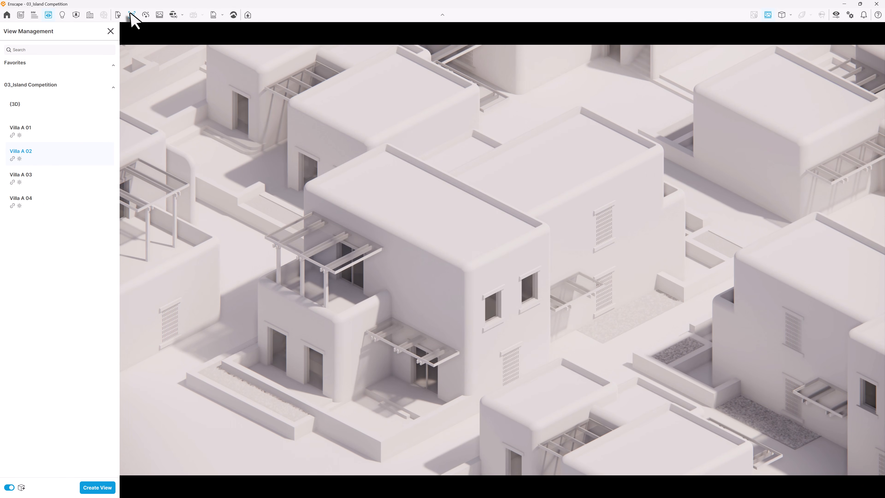
# - Try to render the Villa A 02 view to a PNG file with Batch Rendering
pyautogui.click(159, 17)
pyautogui.click(416, 158)
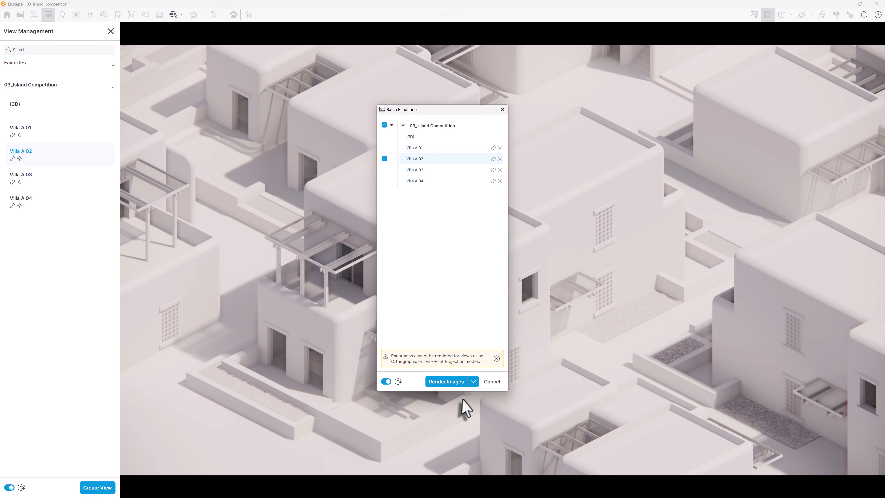
pyautogui.click(444, 383)
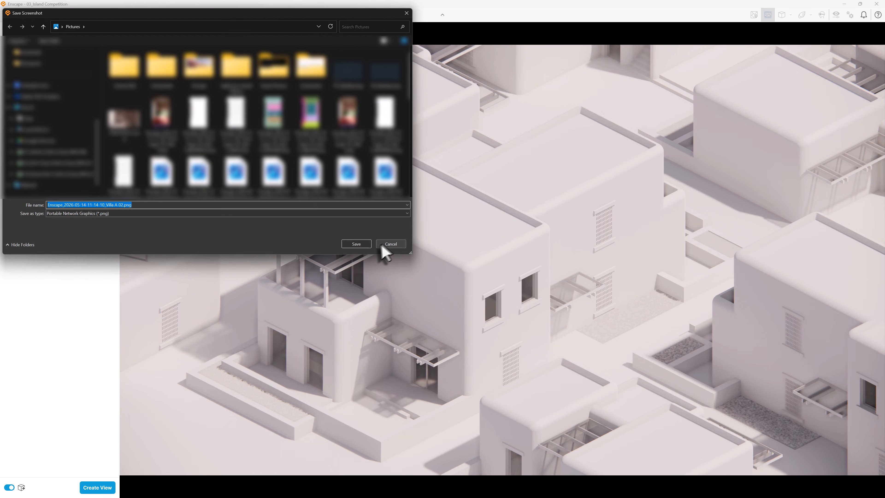
pyautogui.click(383, 244)
# - Set the White mode's outlines to 12% in the visual settings
pyautogui.click(836, 16)
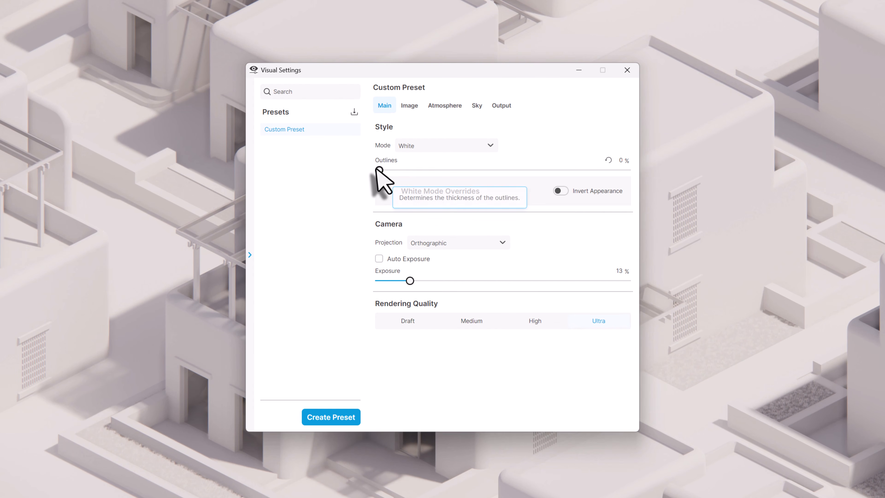
pyautogui.click(501, 106)
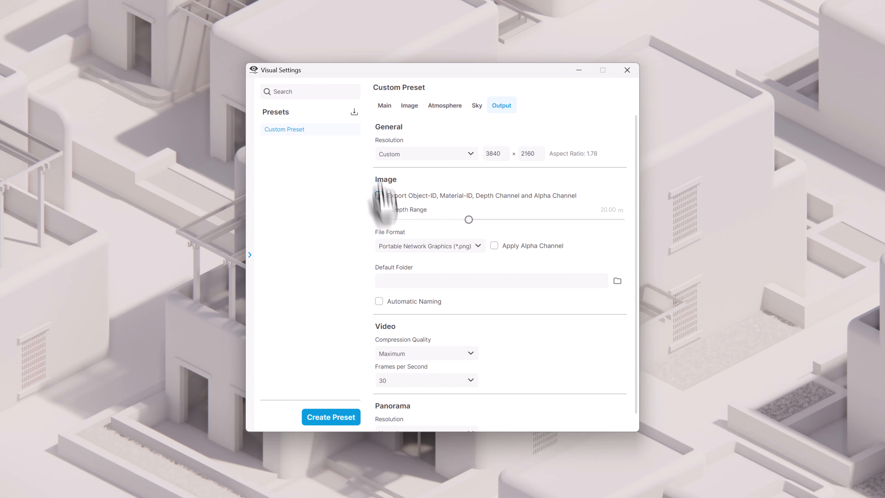
pyautogui.click(384, 105)
pyautogui.moveTo(379, 170); pyautogui.dragTo(407, 171)
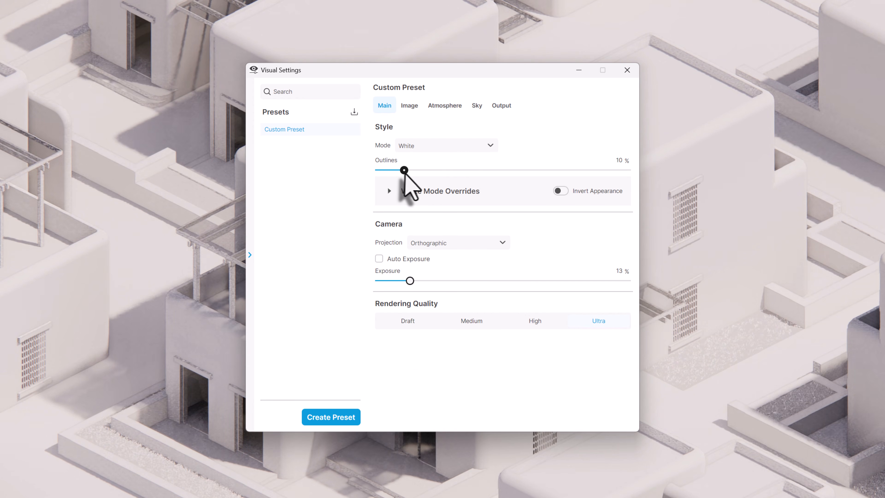
pyautogui.click(623, 76)
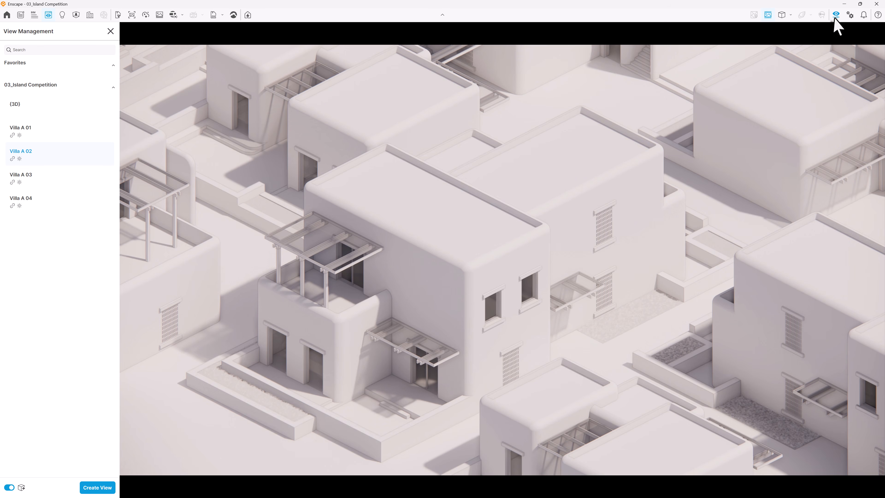
# - Change the rendering style to Sketch with Jitter and Extended Lines at 0%, and try to capture the Villa A 02 view as an image
pyautogui.click(836, 15)
pyautogui.click(488, 170)
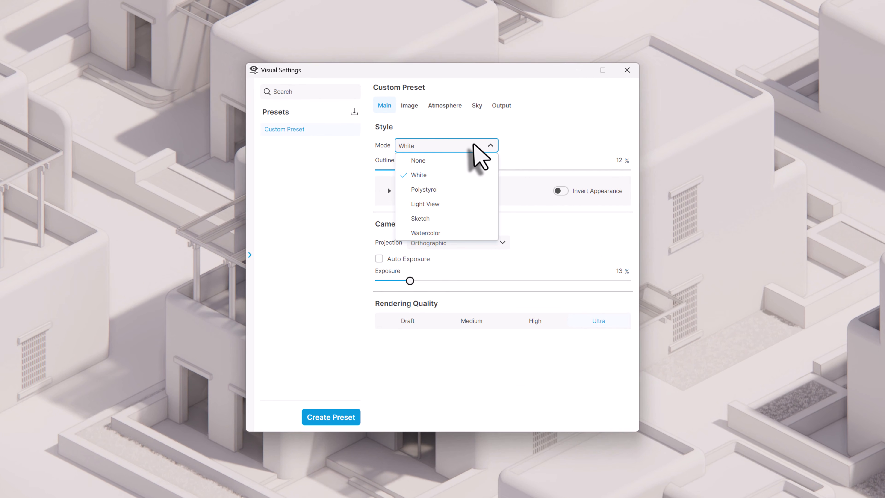
pyautogui.click(420, 220)
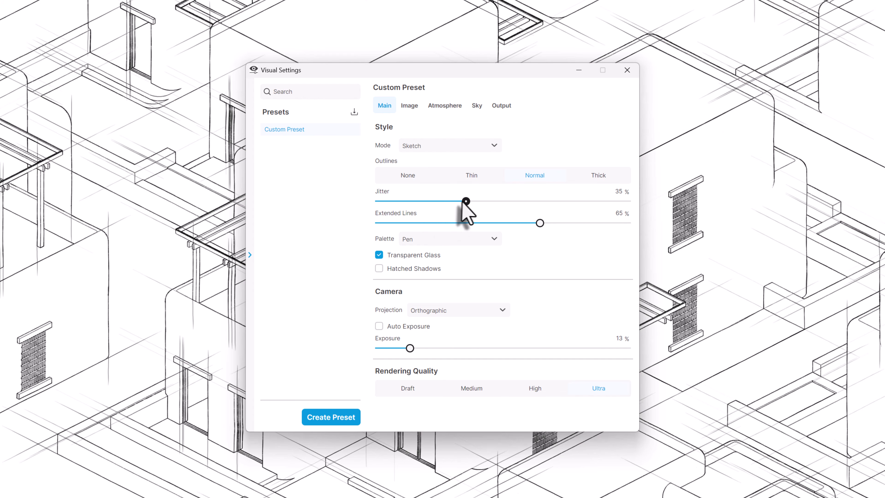
pyautogui.moveTo(466, 202); pyautogui.dragTo(379, 202)
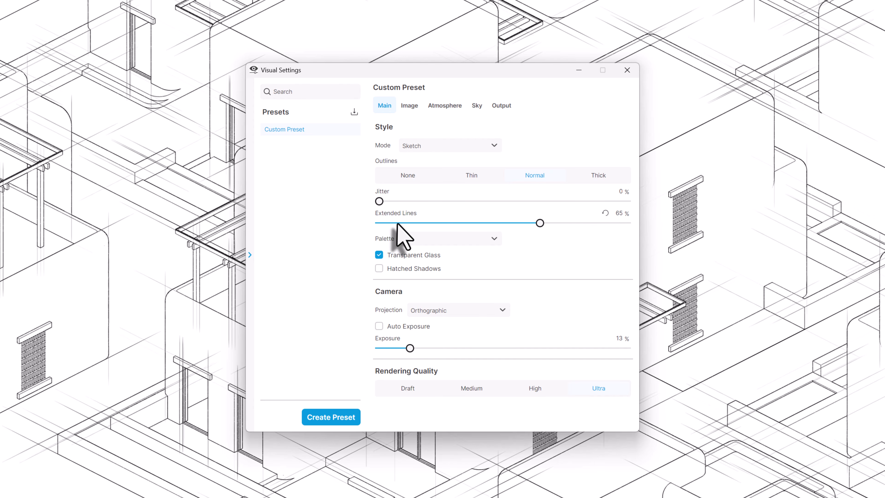
pyautogui.click(378, 224)
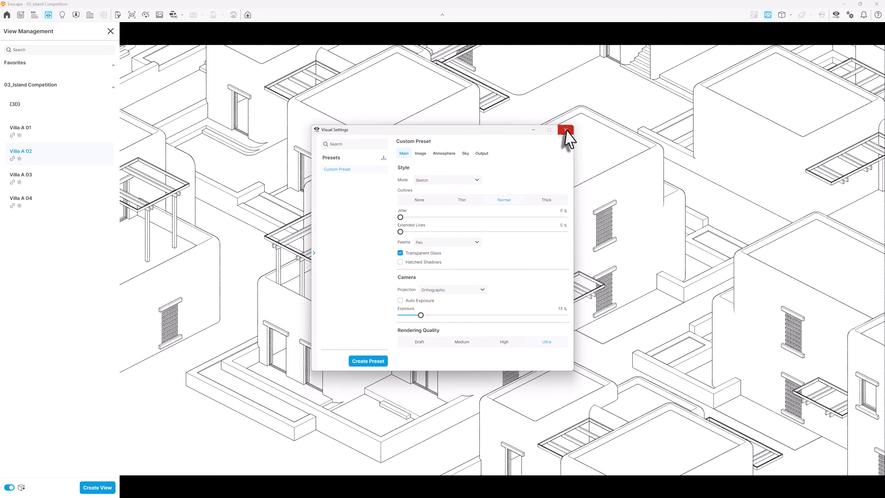
pyautogui.click(565, 130)
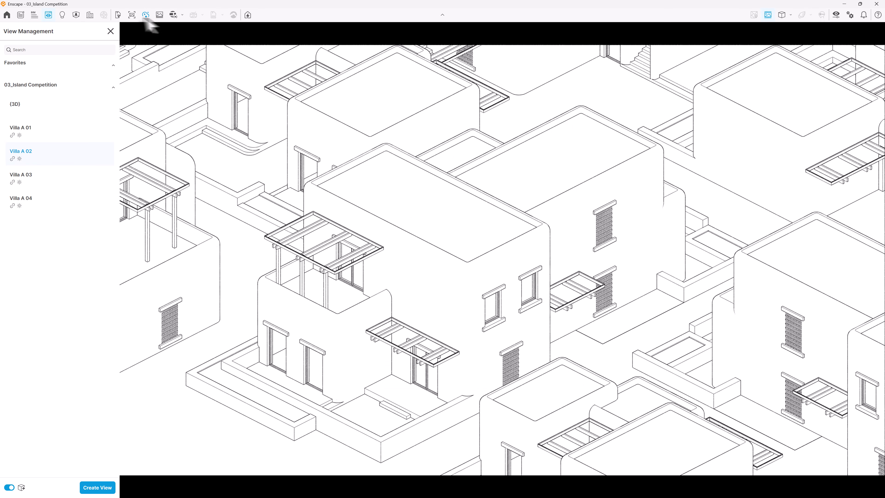
pyautogui.click(131, 17)
pyautogui.click(391, 244)
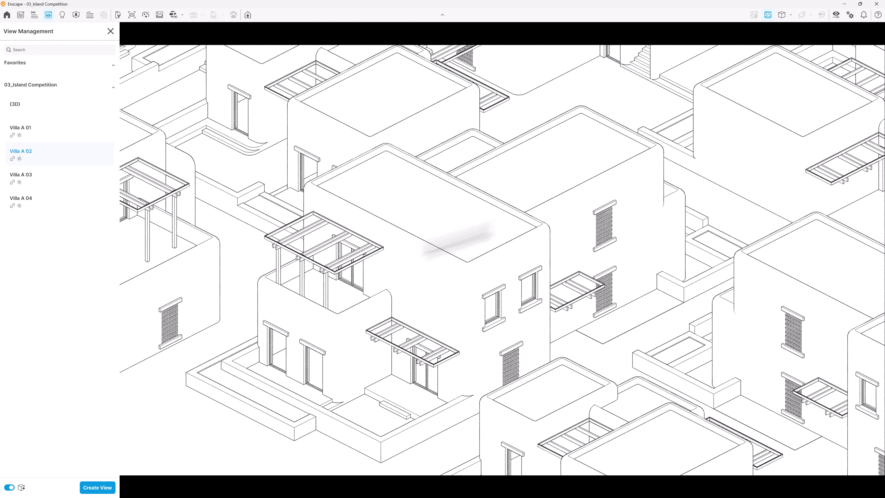
# - Set the Sketch style's Jitter to 35% and Extended Lines to 65%, and try to capture the view as an image
pyautogui.click(836, 15)
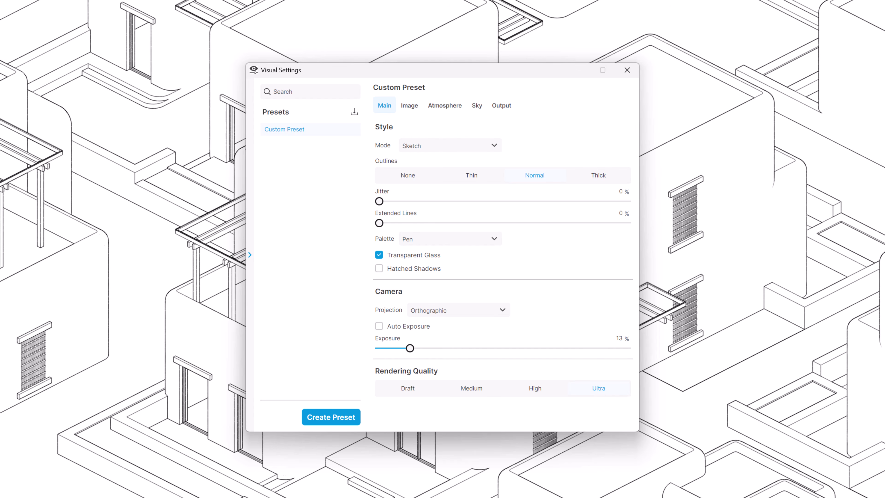
pyautogui.click(620, 195)
pyautogui.write('35')
pyautogui.click(622, 213)
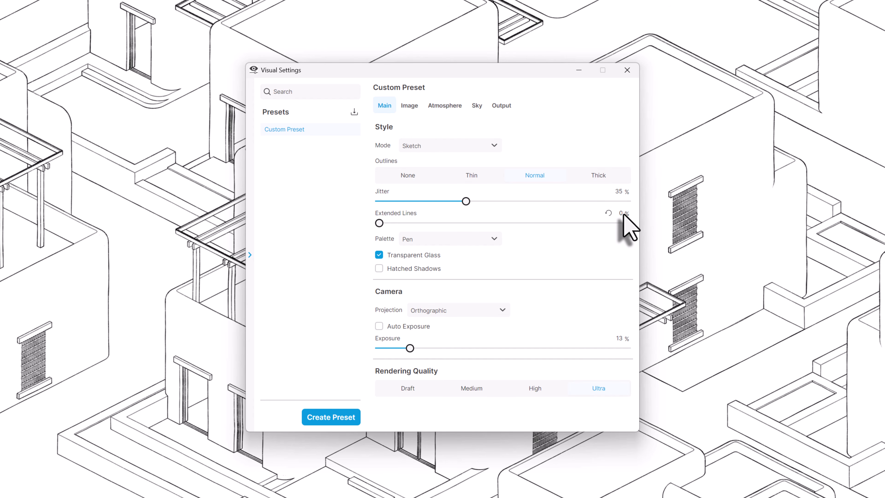
pyautogui.write('65')
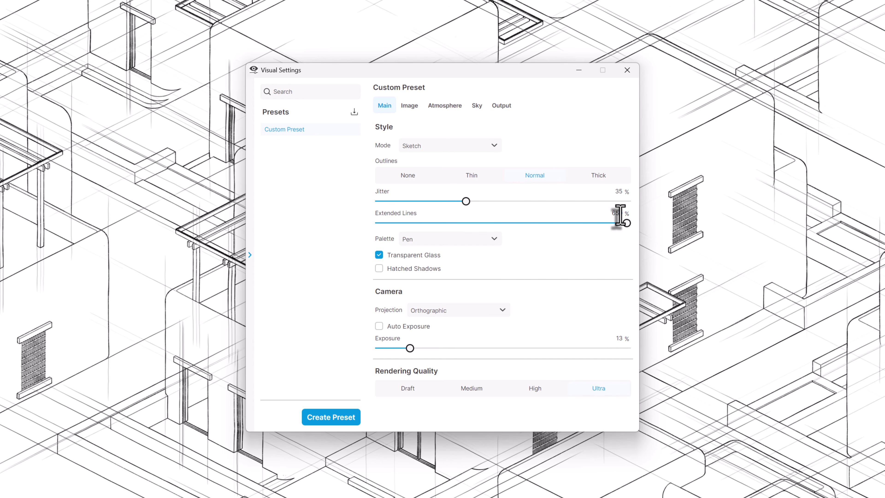
pyautogui.click(627, 70)
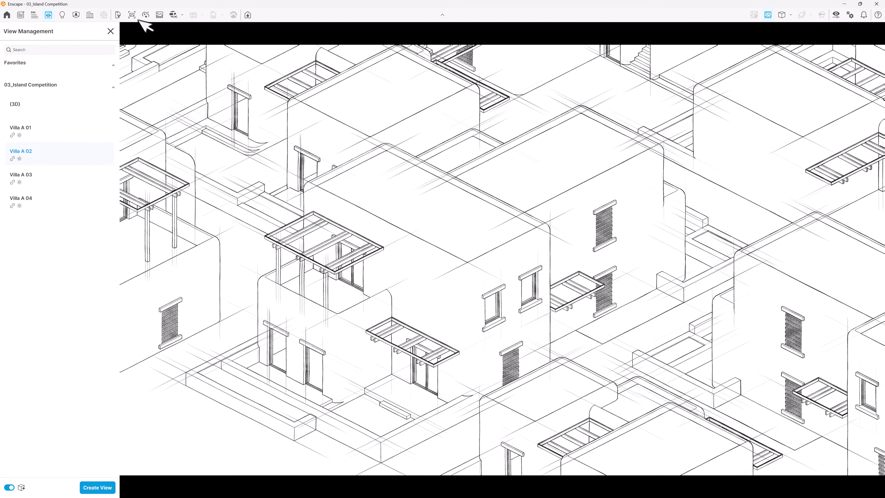
pyautogui.click(132, 15)
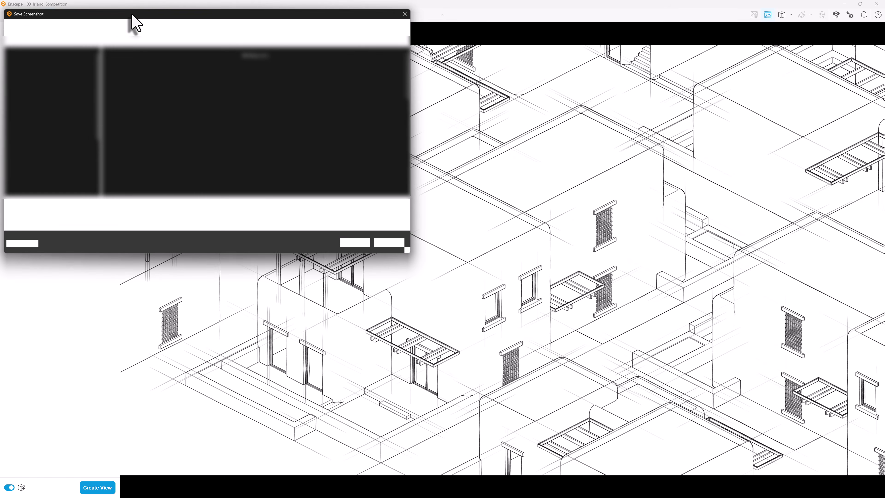
pyautogui.click(401, 16)
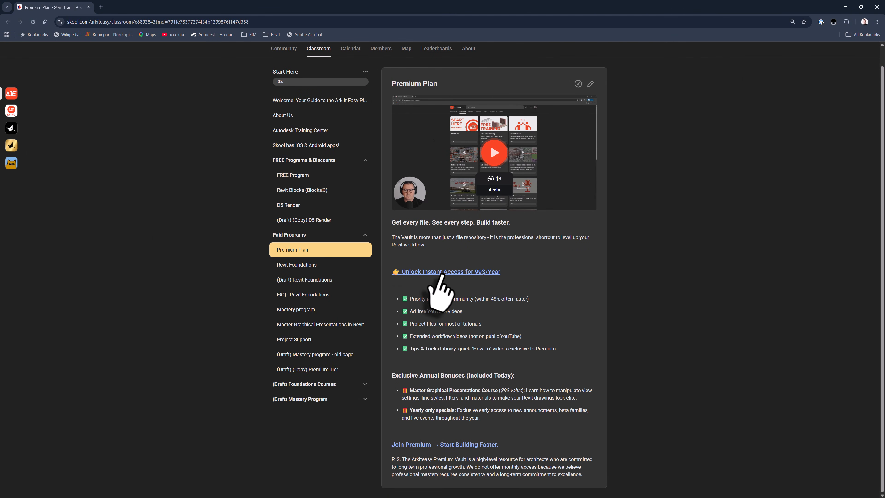
pyautogui.click(440, 274)
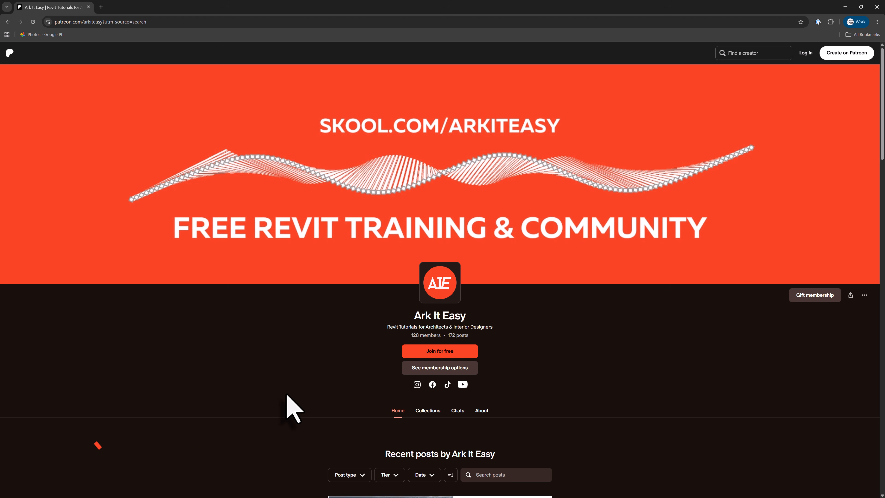
pyautogui.click(440, 367)
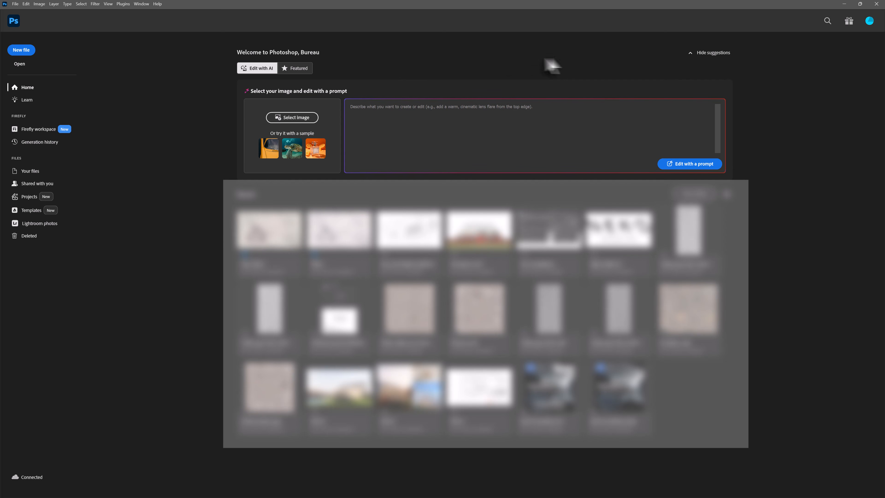
# - In Photoshop, load the six PNG renders from 01_materialId.png through 04_Sketch extended lines.png as a stack of layers in one document
pyautogui.click(15, 4)
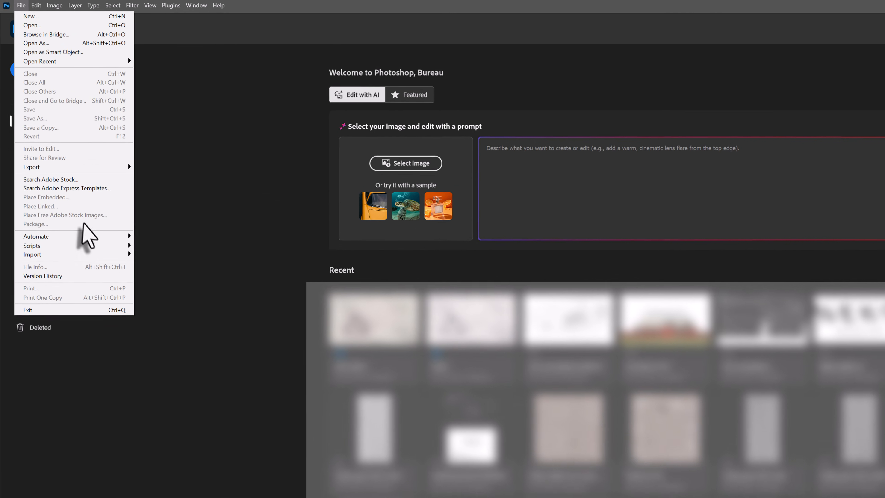
pyautogui.moveTo(66, 177)
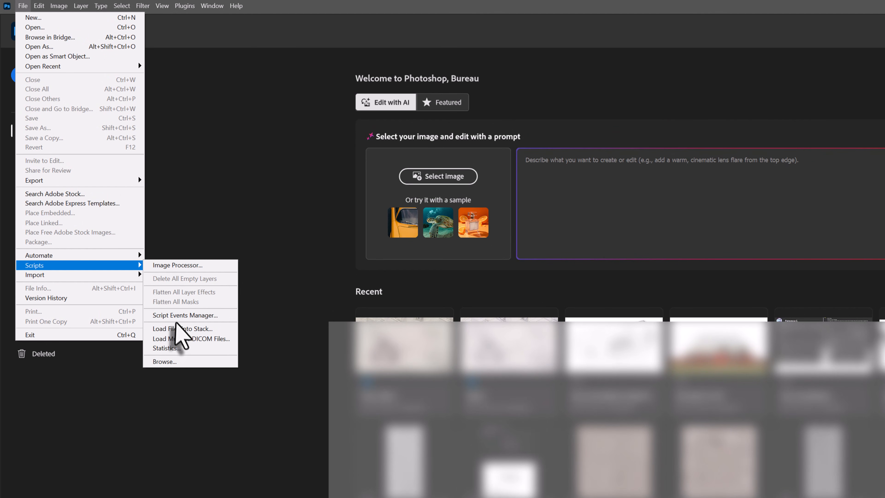
pyautogui.click(177, 328)
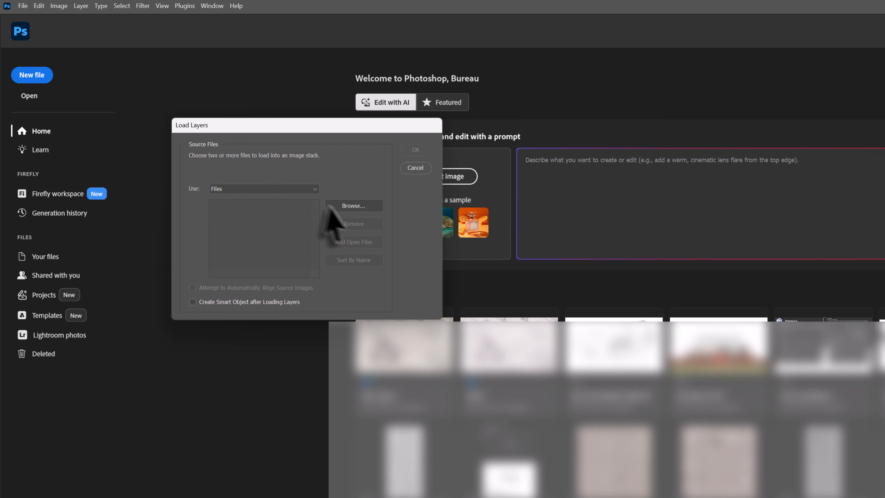
pyautogui.click(339, 206)
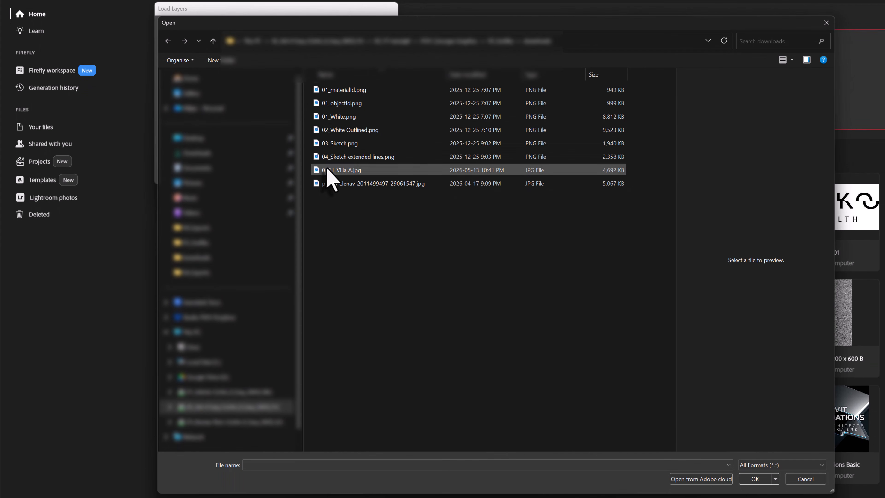
pyautogui.click(346, 90)
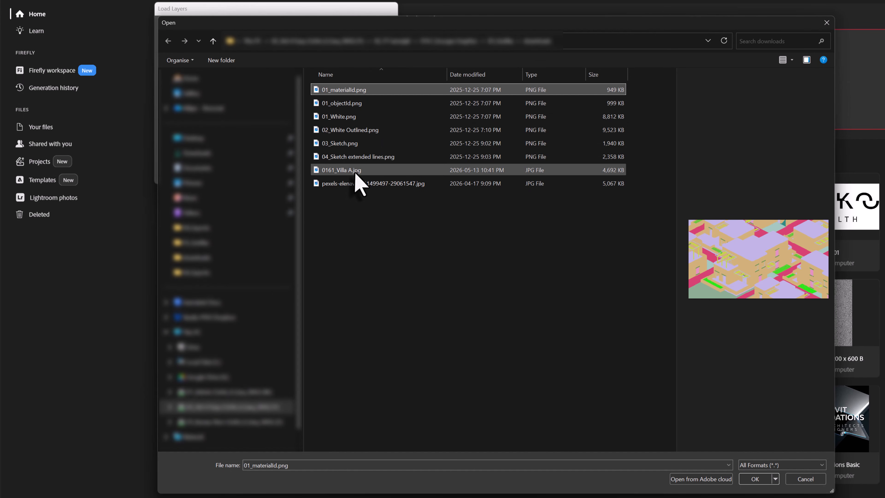
pyautogui.keyDown('shift'); pyautogui.click(356, 157); pyautogui.keyUp('shift')
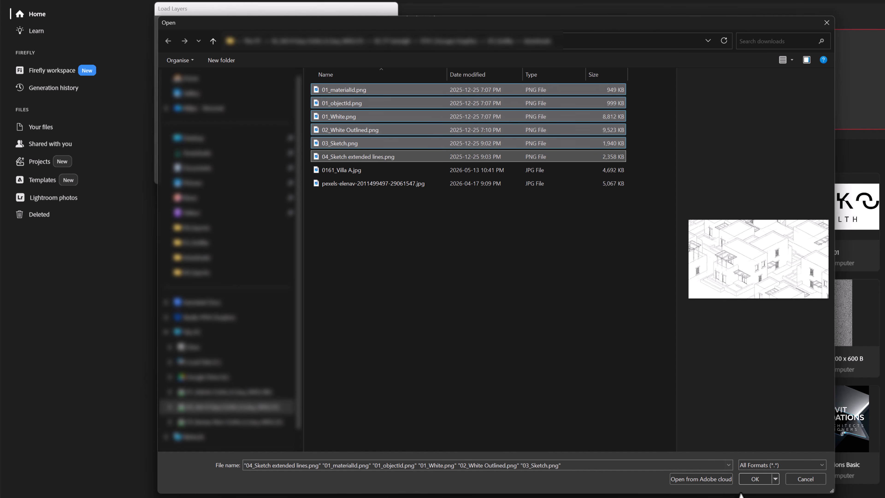
pyautogui.click(754, 479)
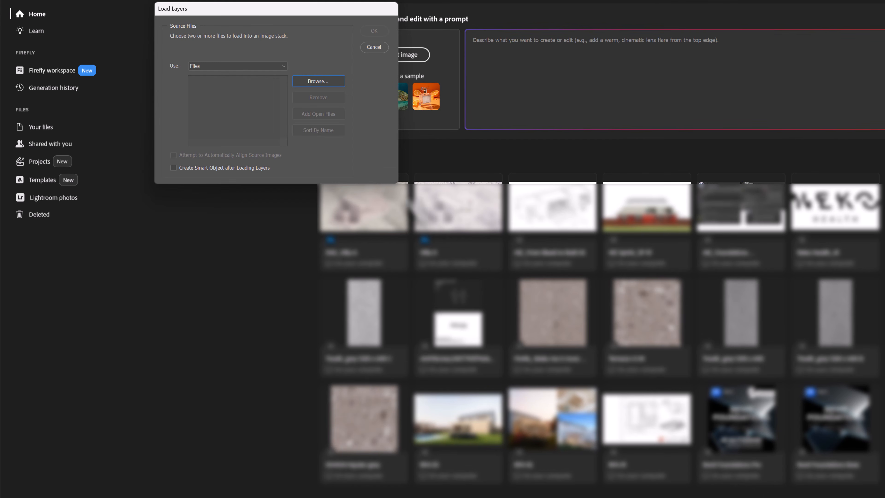
pyautogui.click(374, 31)
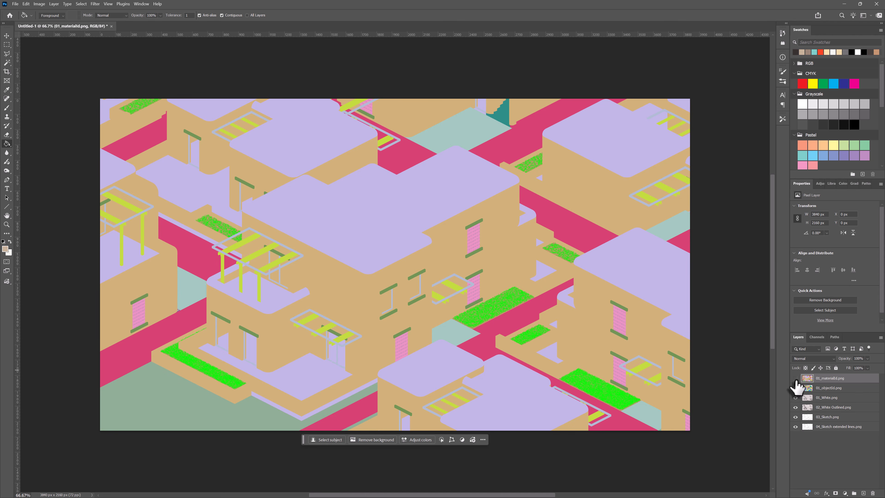
# - Hide the 01_materialId.png and 01_objectId.png layers, and move the 01_White.png layer to the bottom of the layer stack
pyautogui.click(796, 378)
pyautogui.click(795, 388)
pyautogui.click(825, 399)
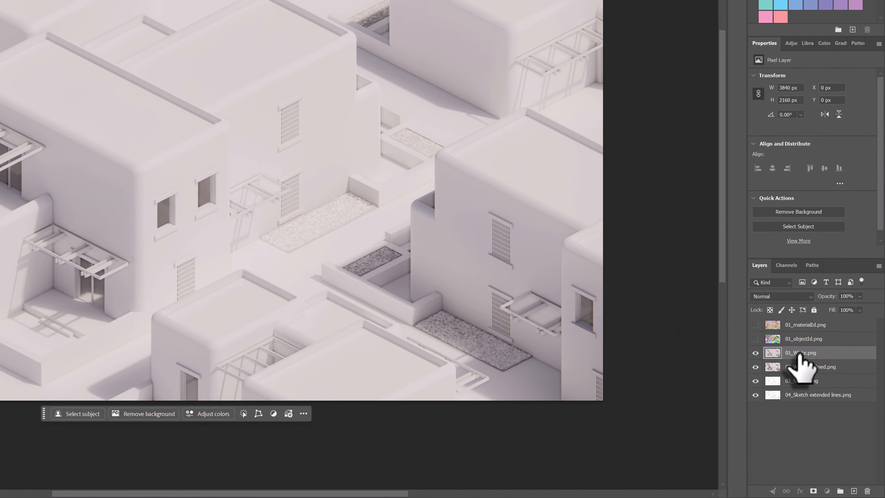
pyautogui.moveTo(825, 398); pyautogui.dragTo(825, 411)
pyautogui.moveTo(796, 373); pyautogui.dragTo(798, 398)
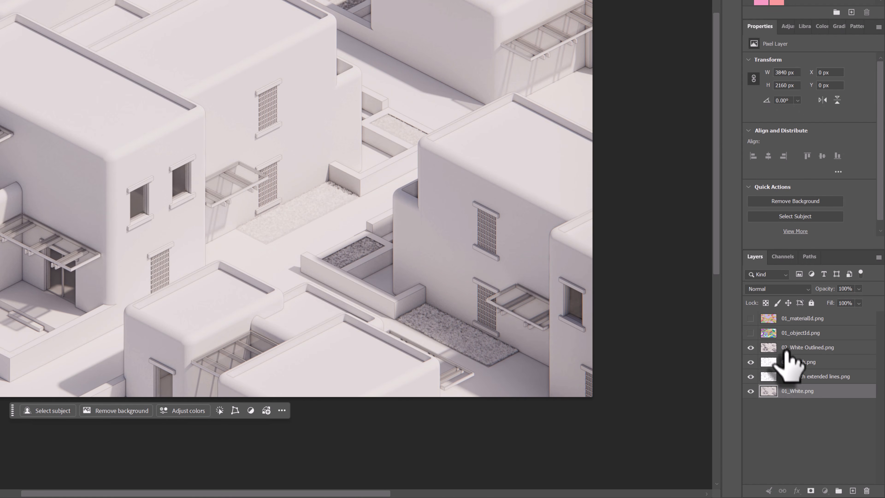
# - Move 02_White Outlined.png directly above 01_White.png, place 04_Sketch extended lines.png above 03_Sketch.png, and hide both sketch layers
pyautogui.moveTo(787, 352)
pyautogui.mouseDown()
pyautogui.moveTo(789, 382)
pyautogui.moveTo(784, 366)
pyautogui.mouseUp()
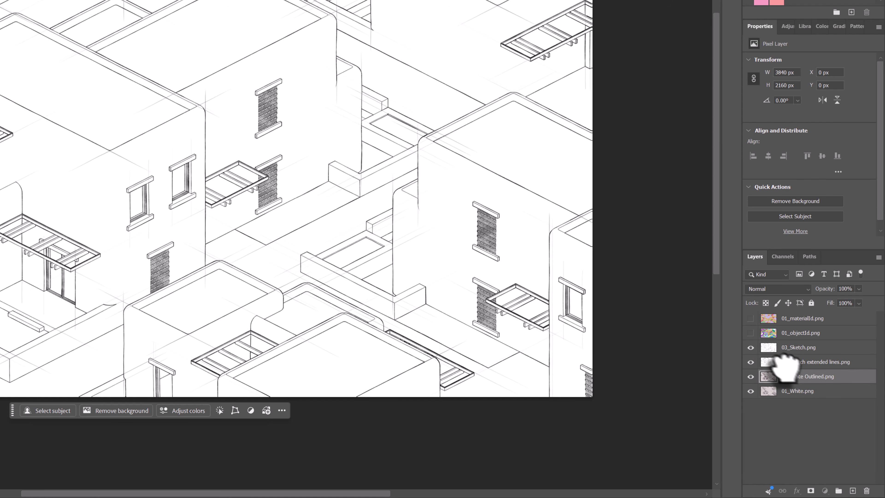
pyautogui.click(750, 347)
pyautogui.click(751, 362)
pyautogui.click(751, 376)
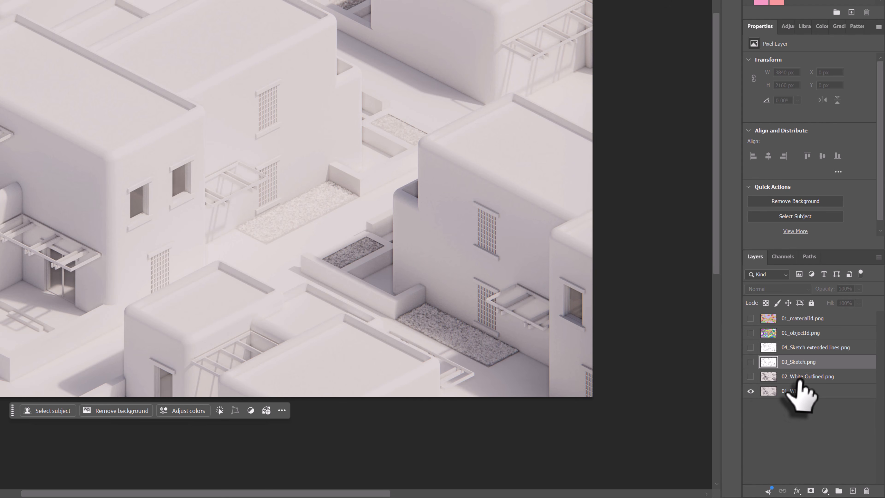
pyautogui.click(799, 378)
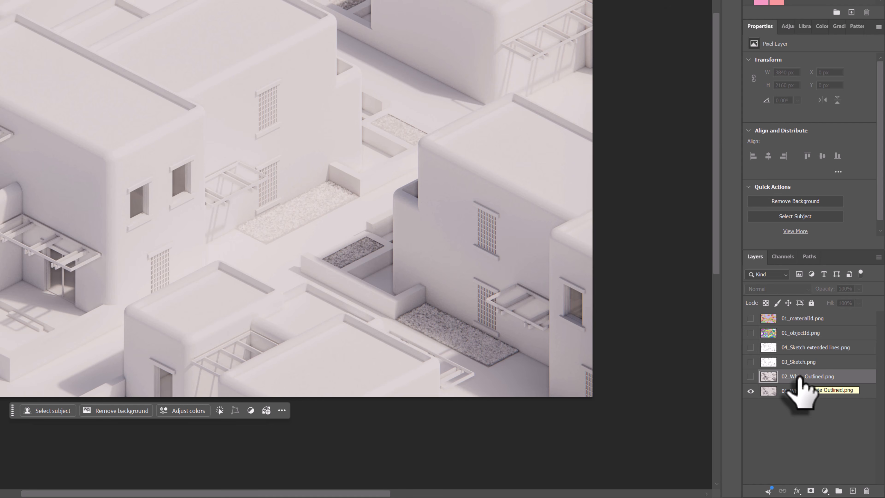
pyautogui.click(751, 376)
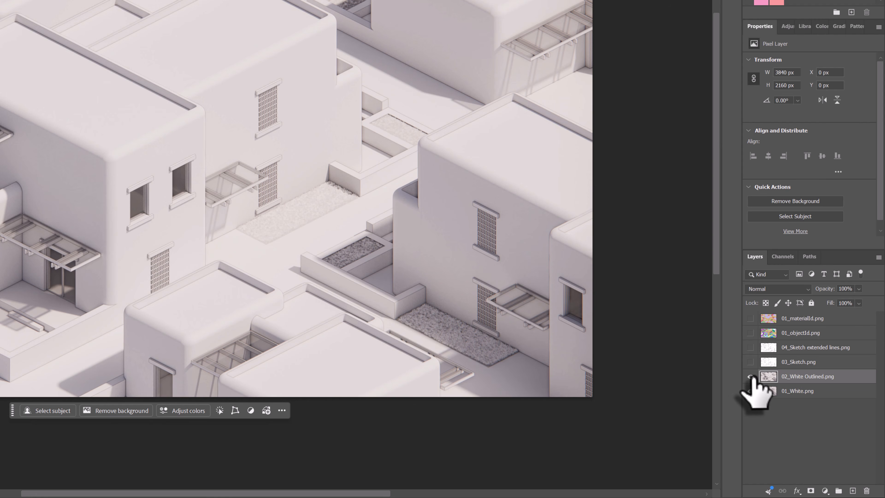
# - Try selecting the central villa's roof by color with the Magic Wand on the 01_materialId.png layer
pyautogui.click(751, 318)
pyautogui.click(783, 319)
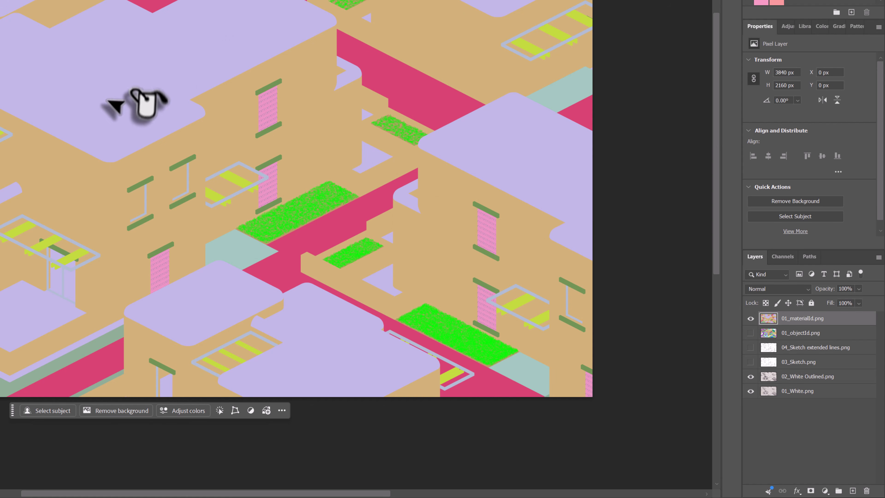
pyautogui.click(52, 106)
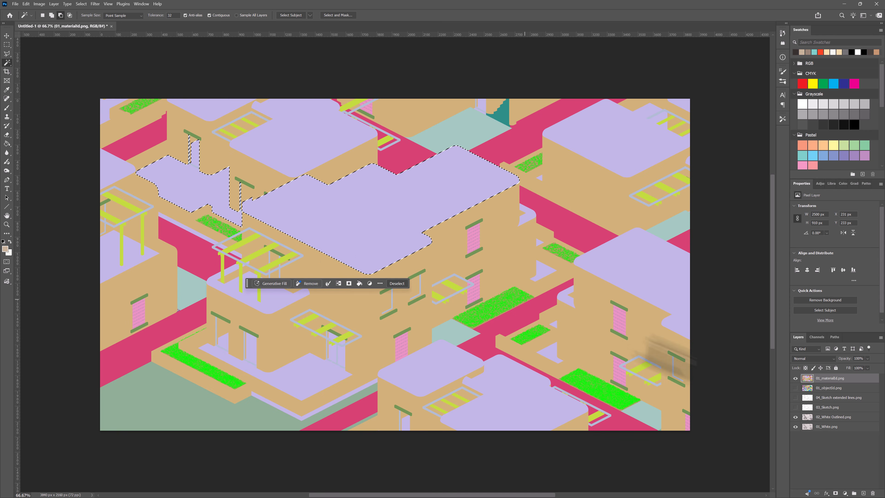
pyautogui.click(796, 378)
# - Show and activate the 01_objectId.png layer, clear the old selection, and select the central villa's roof by color
pyautogui.click(796, 388)
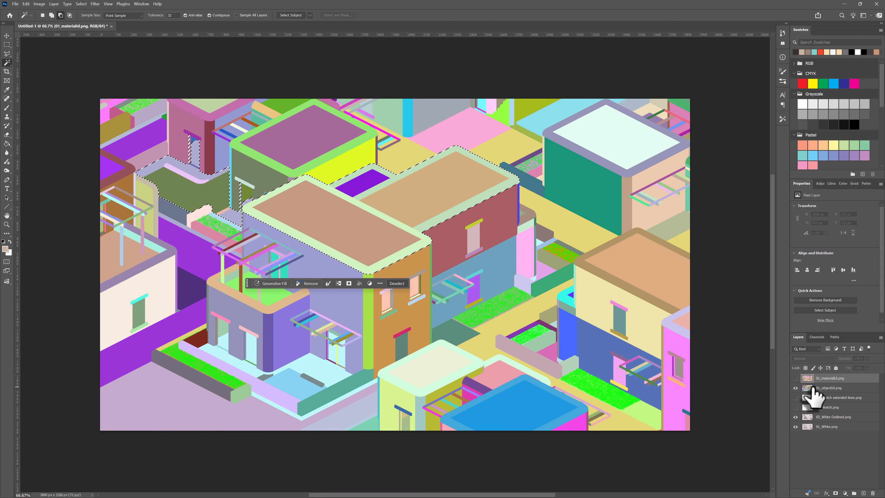
pyautogui.hotkey('ctrl', 'd')
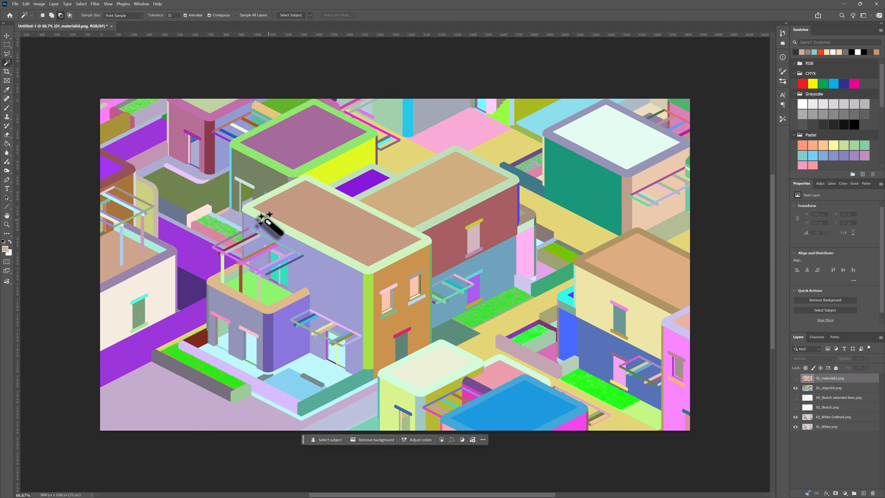
pyautogui.click(275, 213)
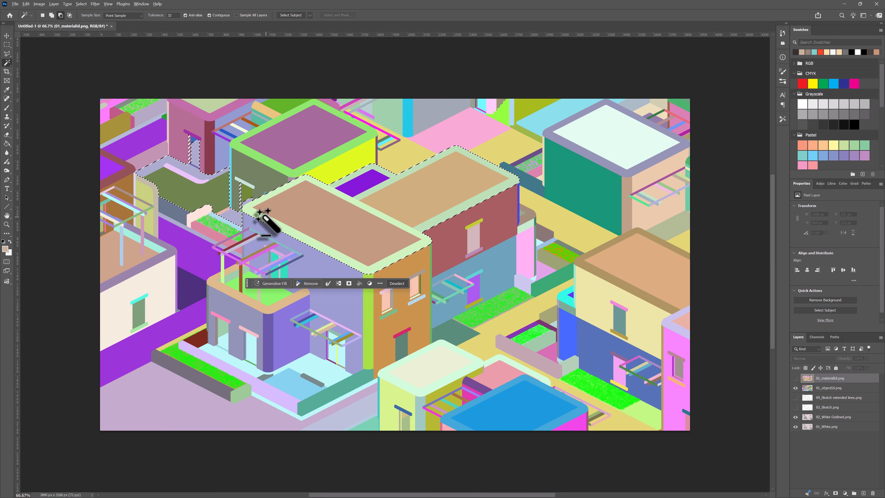
pyautogui.scroll(3, 260, 212)
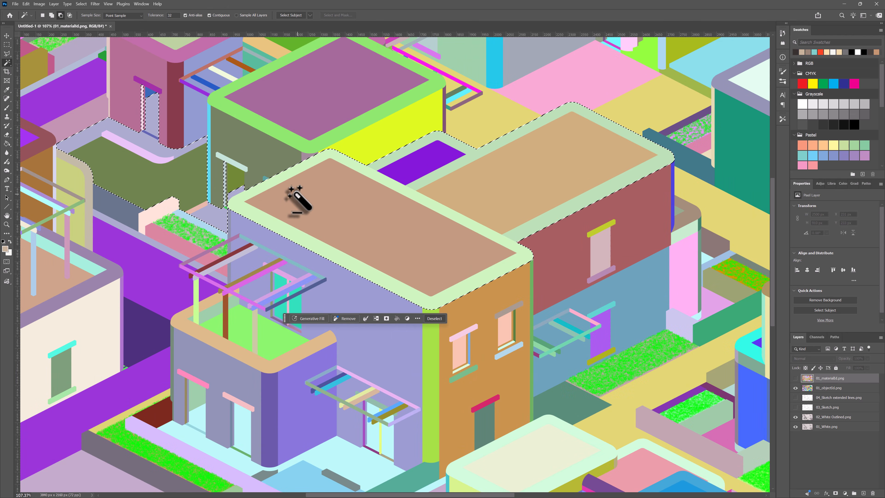
pyautogui.hotkey('ctrl', 'd')
pyautogui.click(830, 388)
pyautogui.click(297, 216)
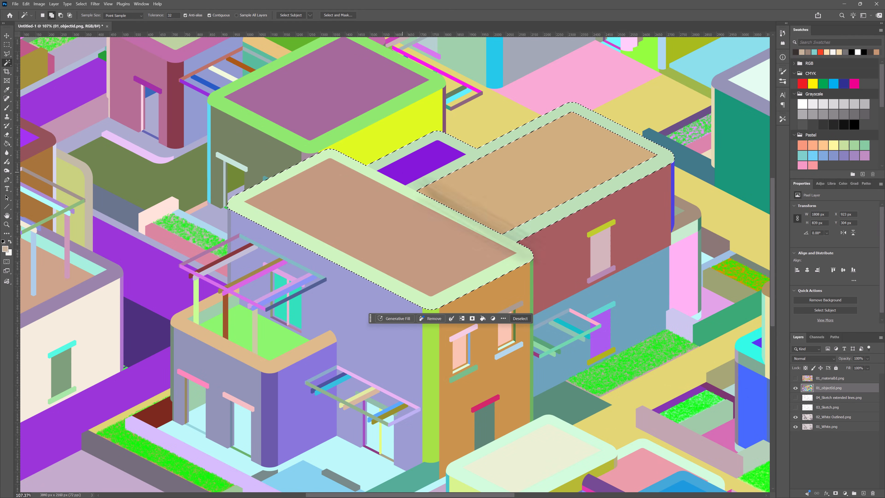
# - Add the central villa's side walls, corner, rear garden walls and main facade areas to the Magic Wand selection
pyautogui.keyDown('shift'); pyautogui.click(673, 211); pyautogui.keyUp('shift')
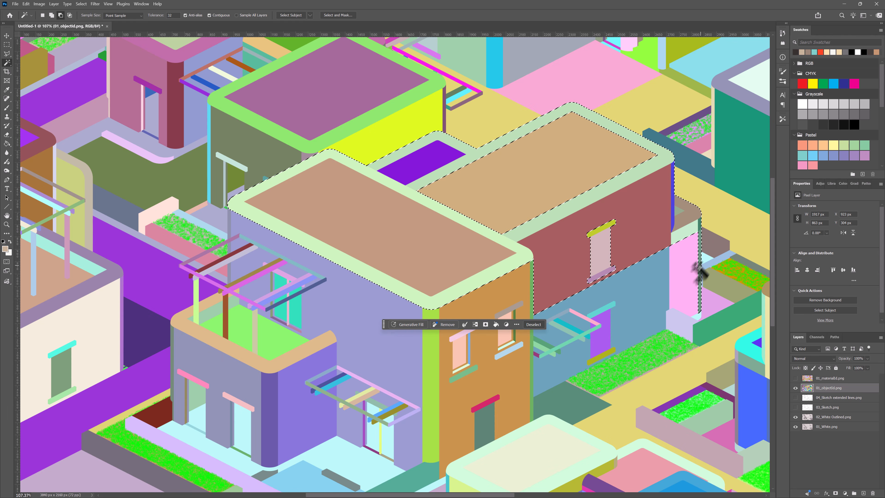
pyautogui.keyDown('shift'); pyautogui.click(684, 322); pyautogui.keyUp('shift')
pyautogui.keyDown('shift'); pyautogui.click(714, 281); pyautogui.keyUp('shift')
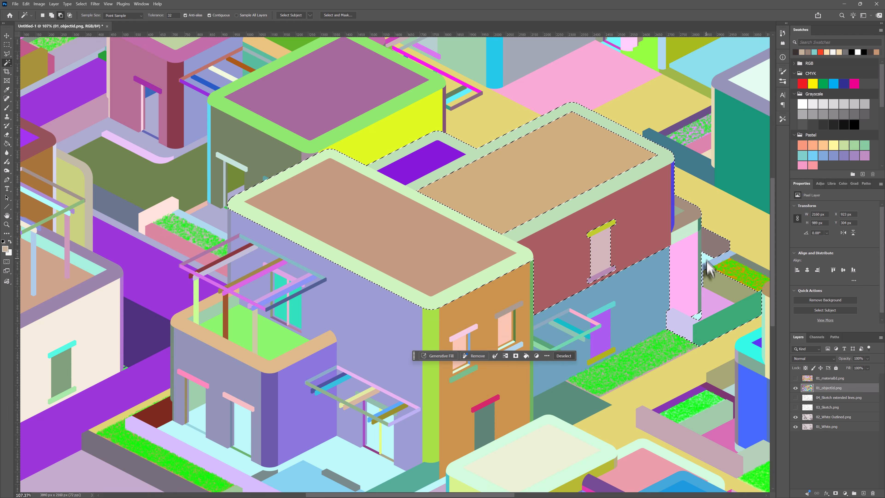
pyautogui.keyDown('shift'); pyautogui.click(741, 262); pyautogui.keyUp('shift')
pyautogui.keyDown('shift'); pyautogui.click(410, 361); pyautogui.keyUp('shift')
pyautogui.keyDown('shift'); pyautogui.click(431, 327); pyautogui.keyUp('shift')
pyautogui.keyDown('shift'); pyautogui.click(477, 361); pyautogui.keyUp('shift')
pyautogui.keyDown('shift'); pyautogui.click(485, 418); pyautogui.keyUp('shift')
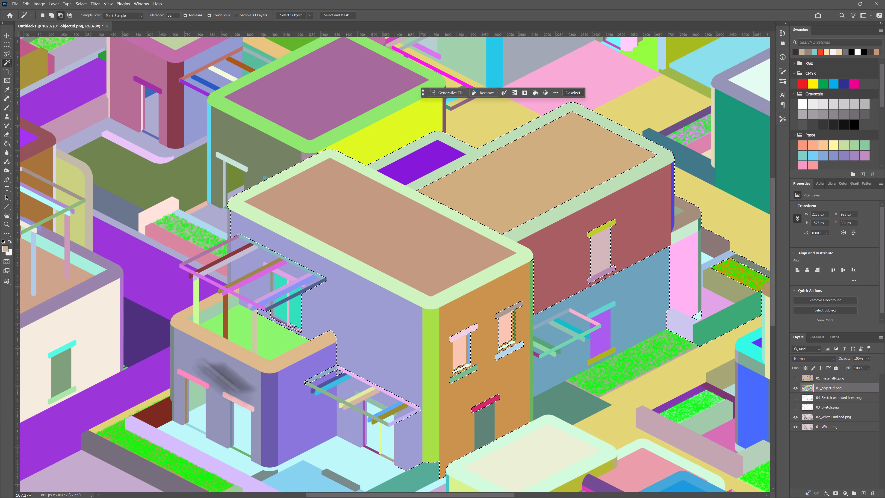
# - Add the front planter, lower terrace volume, pergola parts and front boundary wall to the villa selection
pyautogui.keyDown('shift'); pyautogui.click(133, 413); pyautogui.keyUp('shift')
pyautogui.keyDown('shift'); pyautogui.click(99, 448); pyautogui.keyUp('shift')
pyautogui.keyDown('shift'); pyautogui.click(173, 351); pyautogui.keyUp('shift')
pyautogui.keyDown('shift'); pyautogui.click(181, 321); pyautogui.keyUp('shift')
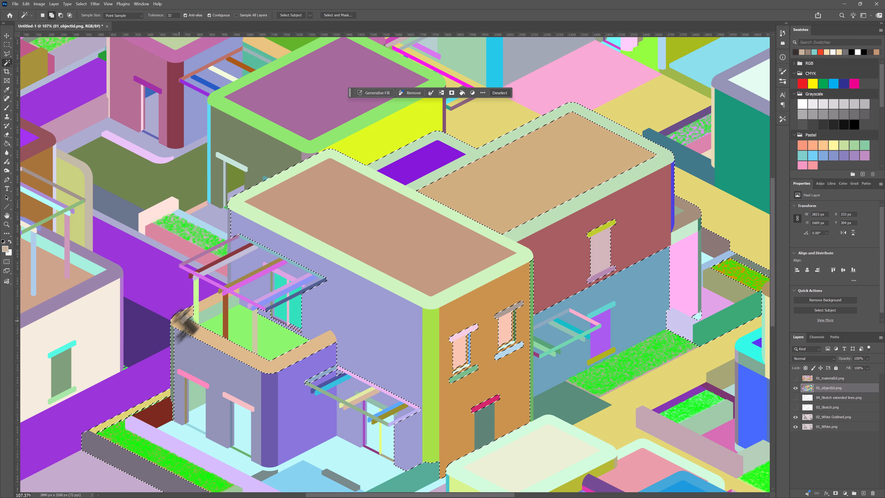
pyautogui.keyDown('shift'); pyautogui.click(196, 311); pyautogui.keyUp('shift')
pyautogui.keyDown('shift'); pyautogui.click(187, 270); pyautogui.keyUp('shift')
pyautogui.keyDown('shift'); pyautogui.click(228, 245); pyautogui.keyUp('shift')
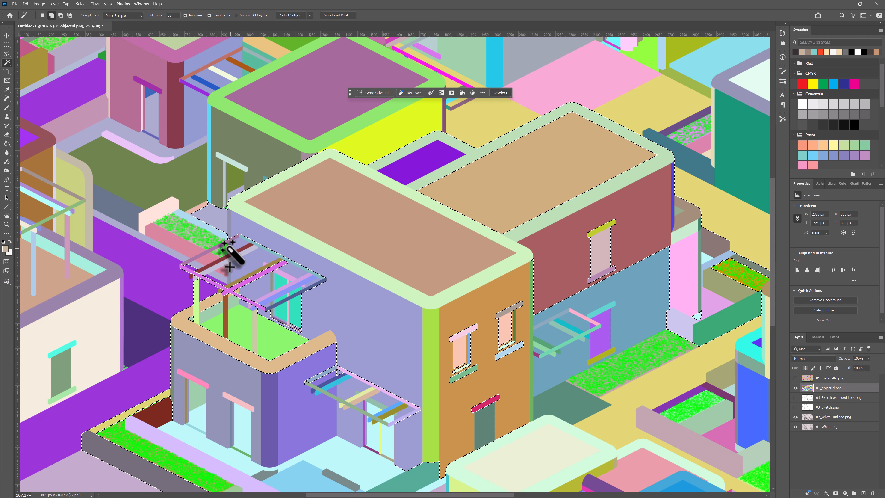
pyautogui.keyDown('shift'); pyautogui.click(240, 267); pyautogui.keyUp('shift')
pyautogui.keyDown('shift'); pyautogui.click(424, 466); pyautogui.keyUp('shift')
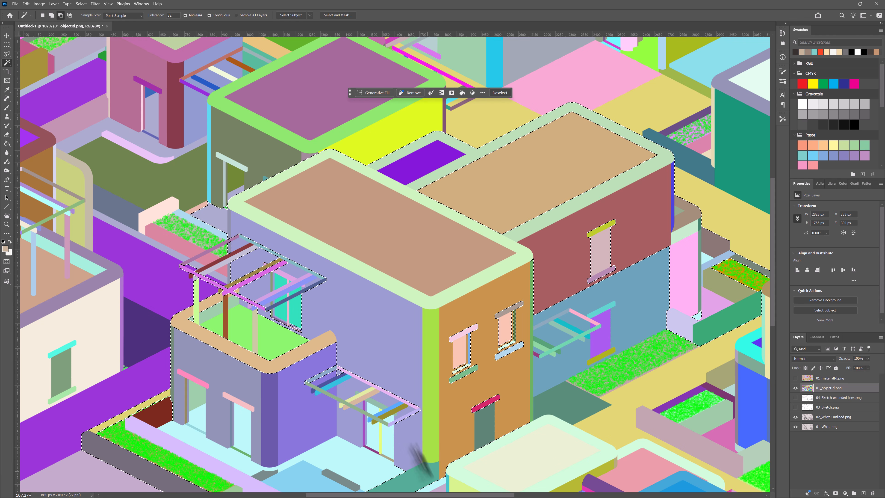
pyautogui.scroll(-3, 293, 422)
pyautogui.scroll(1, 567, 307)
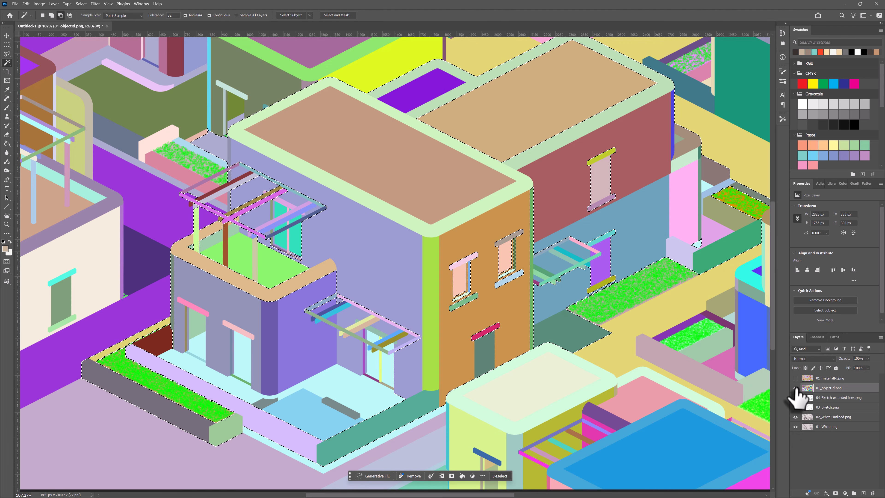
# - Hide the 01_objectId.png layer and add a layer mask from the selection to 02_White Outlined.png
pyautogui.click(796, 388)
pyautogui.click(803, 417)
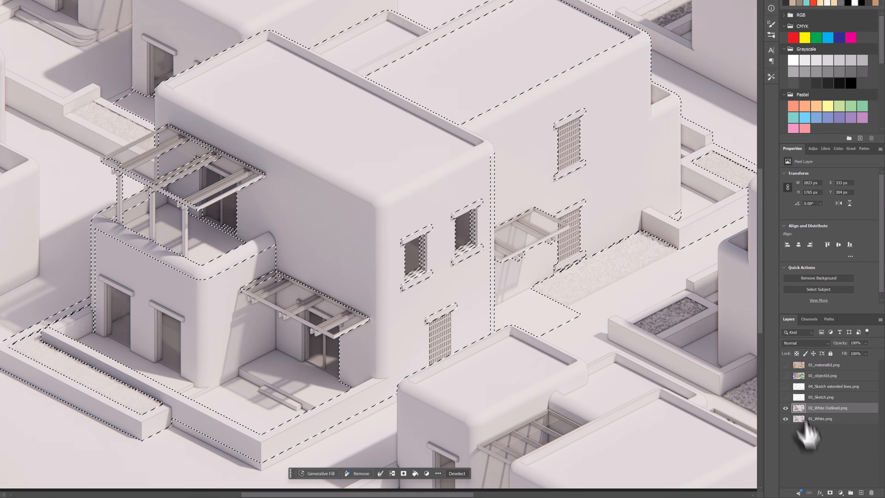
pyautogui.click(811, 491)
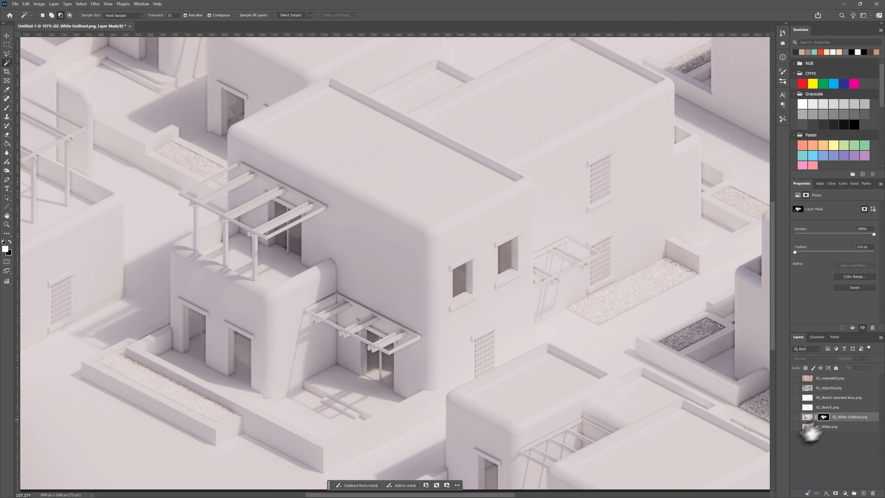
# - View the 02_White Outlined.png layer mask on its own and brush white over the black gap beside the upper pergola
pyautogui.keyDown('alt'); pyautogui.click(823, 417); pyautogui.keyUp('alt')
pyautogui.scroll(5, 258, 182)
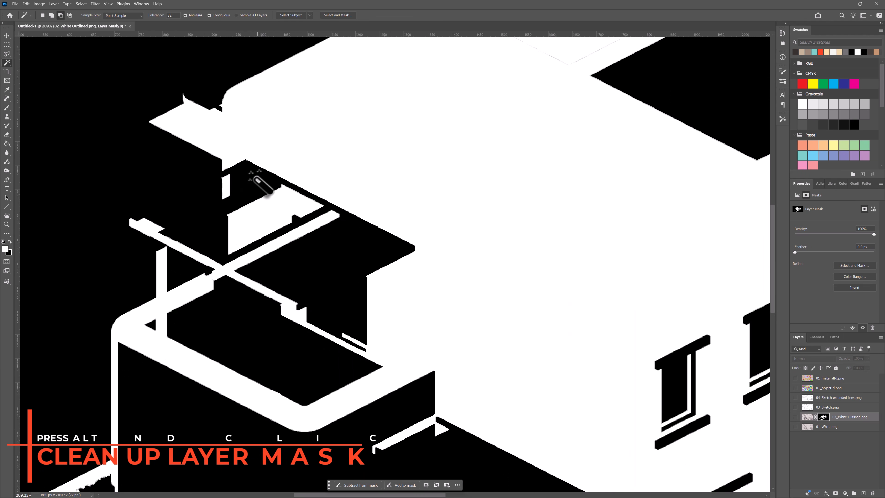
pyautogui.scroll(1, 259, 182)
pyautogui.press('b')
pyautogui.moveTo(251, 153); pyautogui.dragTo(251, 179)
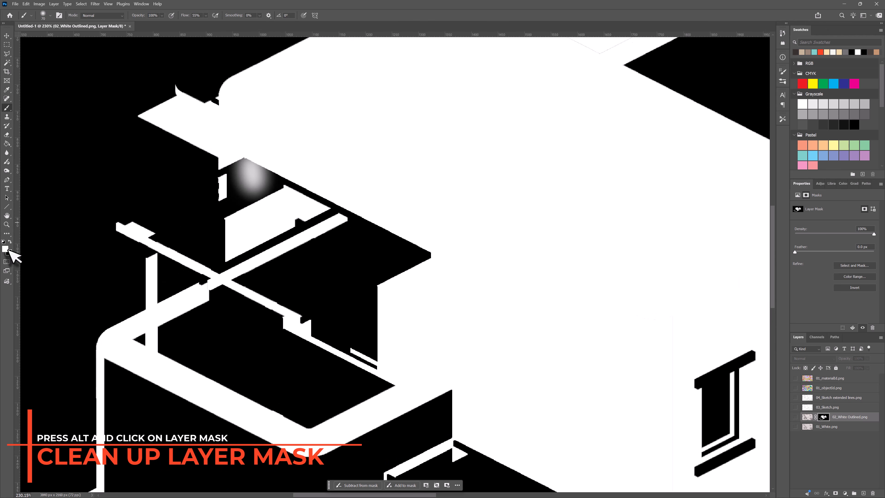
pyautogui.press('i')
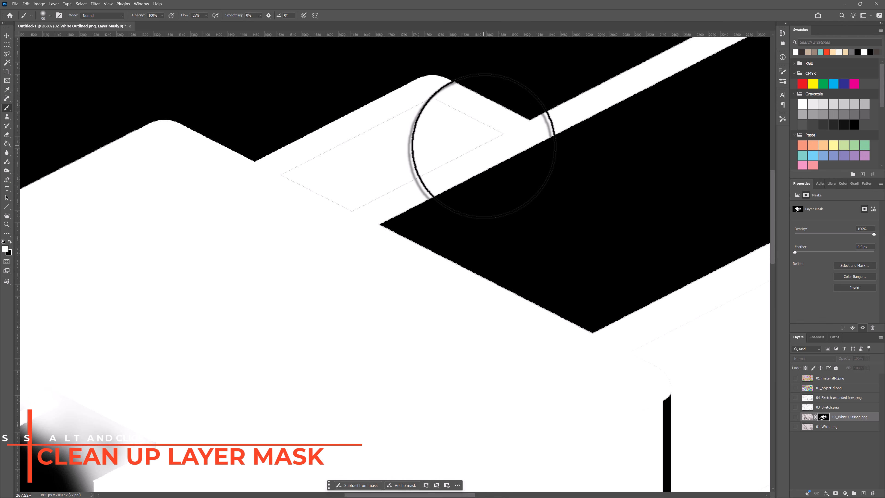
# - Switch to the Hard Round brush, adjust its size, and paint white over the villa's roof area in the mask
pyautogui.rightClick(481, 154)
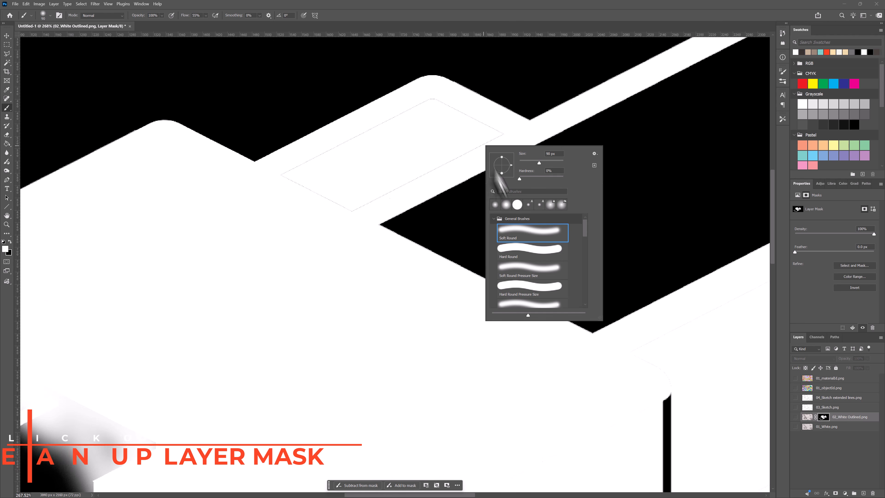
pyautogui.click(530, 251)
pyautogui.click(446, 194)
pyautogui.press('[')
pyautogui.moveTo(475, 158)
pyautogui.mouseDown()
pyautogui.moveTo(404, 199)
pyautogui.moveTo(466, 194)
pyautogui.moveTo(416, 214)
pyautogui.mouseUp()
pyautogui.press('[')
pyautogui.press('[')
pyautogui.press('[')
pyautogui.press('[')
pyautogui.moveTo(495, 136)
pyautogui.mouseDown()
pyautogui.moveTo(429, 107)
pyautogui.moveTo(343, 151)
pyautogui.moveTo(361, 223)
pyautogui.mouseUp()
pyautogui.scroll(-5, 315, 264)
pyautogui.scroll(5, 78, 314)
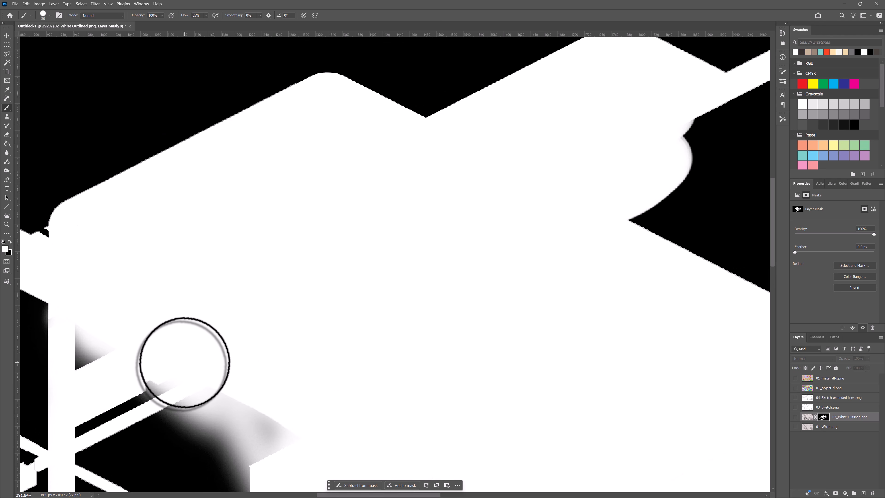
# - Paint the remaining black gaps inside the villa's silhouette white in the layer mask
pyautogui.moveTo(184, 364); pyautogui.dragTo(403, 196)
pyautogui.moveTo(286, 214)
pyautogui.mouseDown()
pyautogui.moveTo(216, 244)
pyautogui.moveTo(364, 120)
pyautogui.moveTo(275, 180)
pyautogui.moveTo(368, 139)
pyautogui.mouseUp()
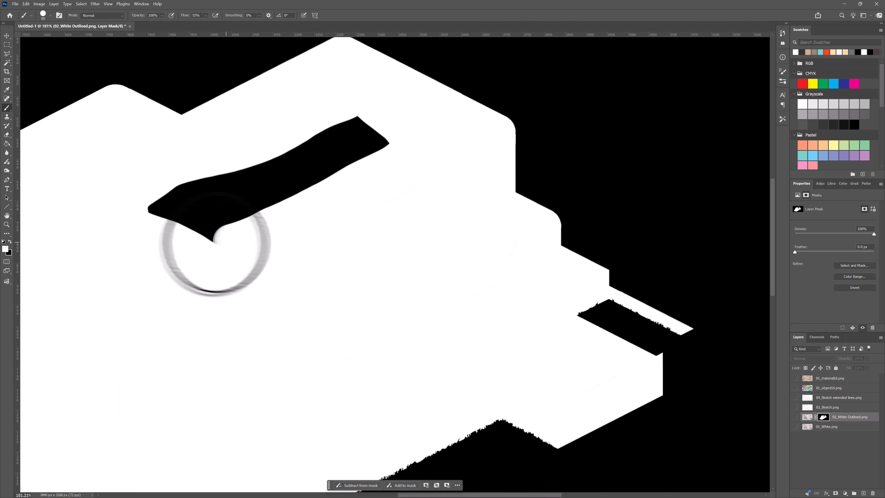
pyautogui.moveTo(336, 231); pyautogui.dragTo(680, 174)
pyautogui.moveTo(105, 174); pyautogui.dragTo(401, 161)
pyautogui.scroll(4, 404, 157)
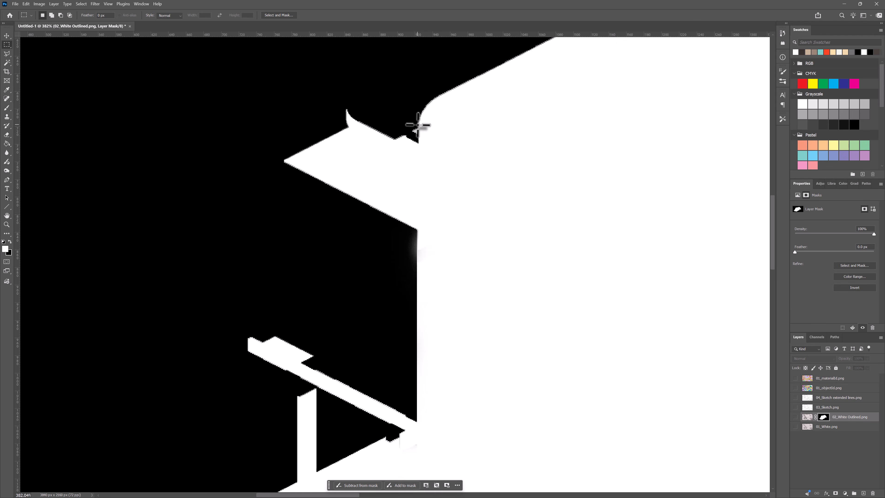
# - Marquee-select the area beside the villa's rear wall edge and paint the stray white region black in the mask
pyautogui.moveTo(418, 125); pyautogui.dragTo(235, 280)
pyautogui.press('b')
pyautogui.press('x')
pyautogui.moveTo(394, 251)
pyautogui.mouseDown()
pyautogui.moveTo(407, 172)
pyautogui.moveTo(255, 169)
pyautogui.moveTo(266, 91)
pyautogui.mouseUp()
pyautogui.hotkey('ctrl', 'd')
pyautogui.press('[')
pyautogui.press('[')
pyautogui.press('[')
pyautogui.click(343, 118)
pyautogui.click(344, 118)
# - On the 01_objectId.png layer, select the upper pergola's outer beams and first crossbeams with the Magic Wand
pyautogui.click(795, 388)
pyautogui.click(795, 388)
pyautogui.click(828, 389)
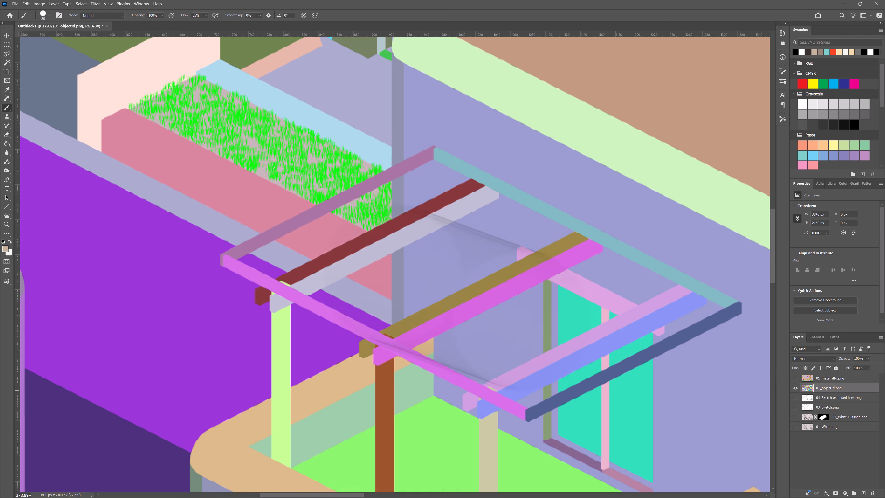
pyautogui.press('w')
pyautogui.click(257, 242)
pyautogui.click(234, 267)
pyautogui.click(305, 272)
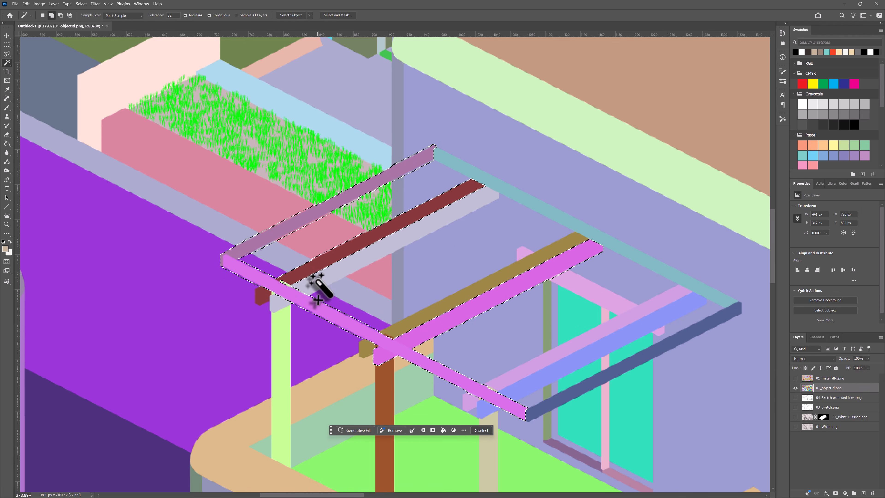
pyautogui.click(318, 278)
pyautogui.click(264, 294)
pyautogui.click(278, 302)
# - Return to the 02_White Outlined.png layer mask and paint the selected pergola beams white
pyautogui.click(795, 388)
pyautogui.click(823, 418)
pyautogui.click(795, 417)
pyautogui.keyDown('alt'); pyautogui.click(822, 418); pyautogui.keyUp('alt')
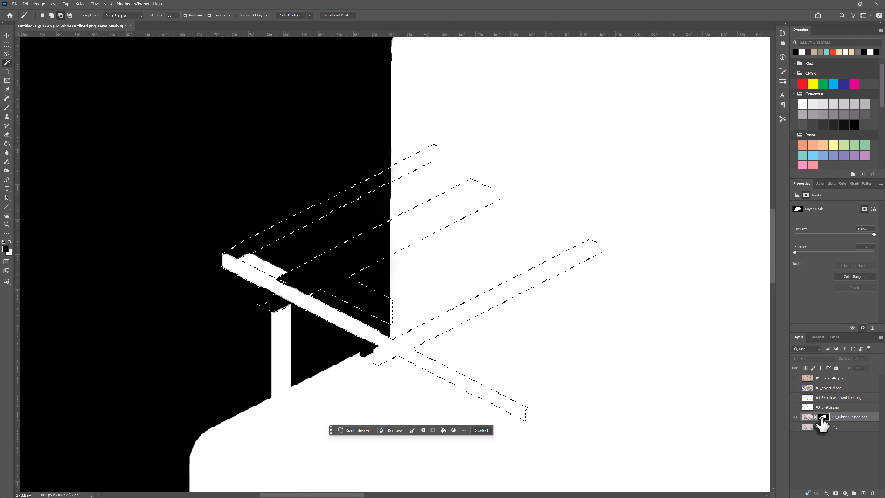
pyautogui.press('b')
pyautogui.press('x')
pyautogui.moveTo(395, 237)
pyautogui.mouseDown()
pyautogui.moveTo(470, 154)
pyautogui.moveTo(445, 316)
pyautogui.moveTo(694, 408)
pyautogui.mouseUp()
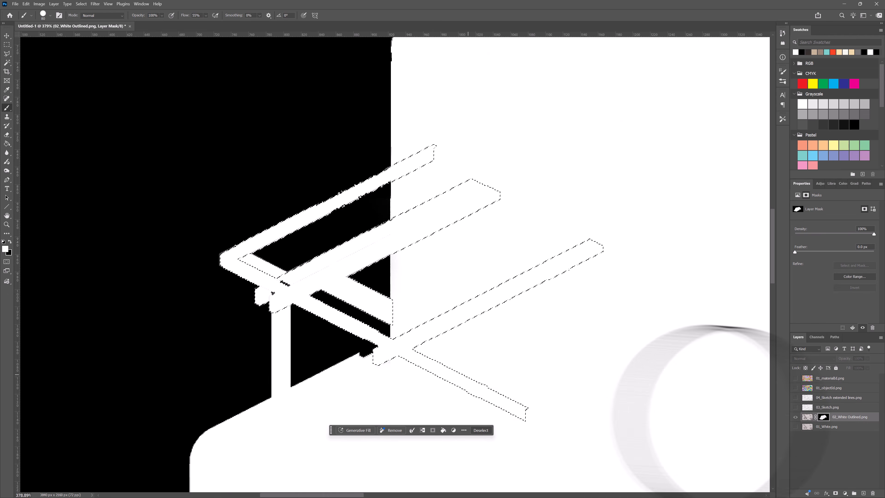
# - Clear the selection and select the upper pergola's middle crossbeam and its protruding end on the 01_objectId.png layer
pyautogui.keyDown('alt'); pyautogui.click(823, 417); pyautogui.keyUp('alt')
pyautogui.click(796, 388)
pyautogui.hotkey('ctrl', 'd')
pyautogui.click(829, 388)
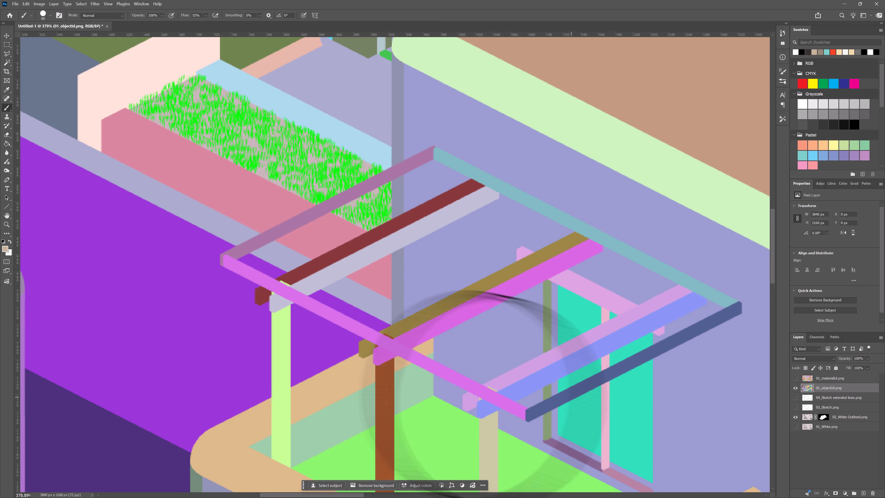
pyautogui.press('w')
pyautogui.click(366, 349)
pyautogui.click(389, 331)
pyautogui.click(386, 350)
# - Paint the middle crossbeam's end white in the 02_White Outlined.png mask, deselect, and touch up leftover specks on the pergola beams
pyautogui.click(795, 388)
pyautogui.click(823, 417)
pyautogui.keyDown('alt'); pyautogui.click(823, 418); pyautogui.keyUp('alt')
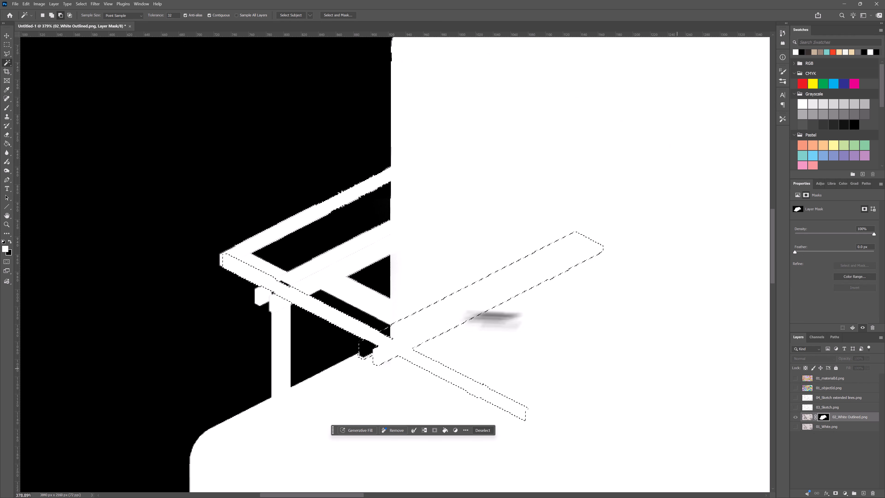
pyautogui.press('b')
pyautogui.hotkey('ctrl', 'd')
pyautogui.moveTo(366, 350); pyautogui.dragTo(376, 346)
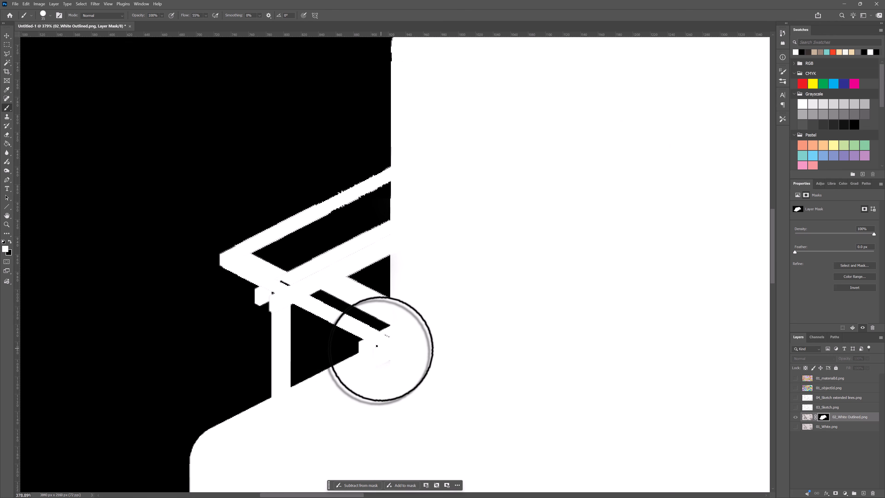
pyautogui.press('[')
pyautogui.moveTo(289, 287); pyautogui.dragTo(375, 244)
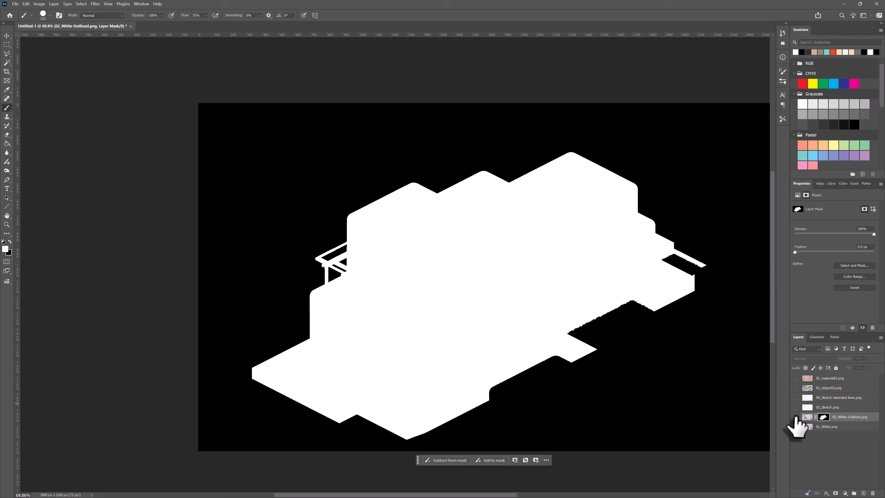
# - Leave the mask view, make the 02_White Outlined.png and 01_White.png layers visible, and deselect all layers
pyautogui.click(796, 417)
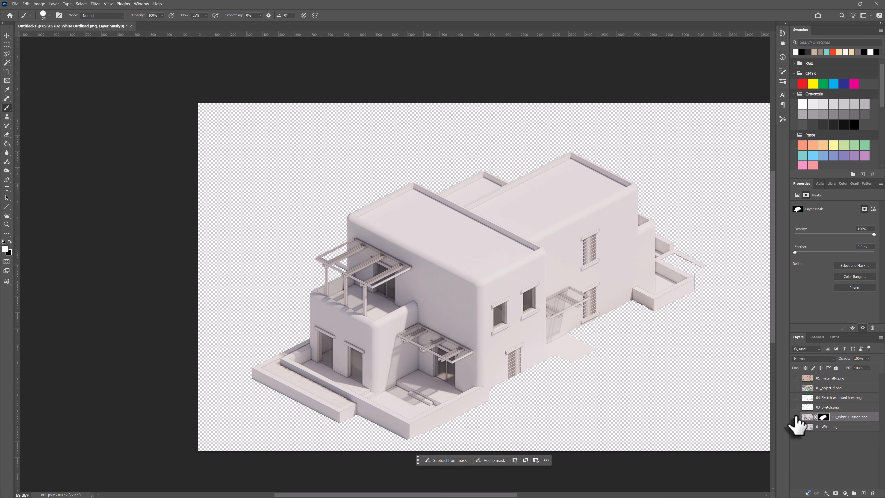
pyautogui.click(795, 427)
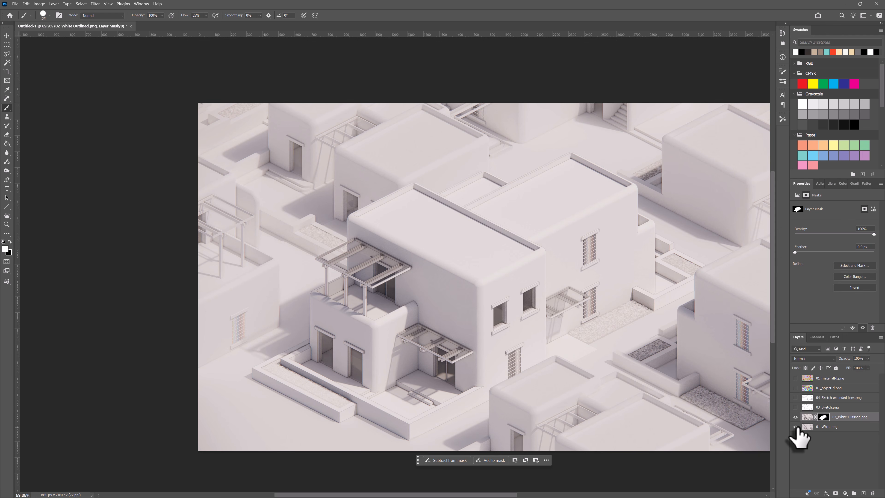
pyautogui.scroll(1, 746, 418)
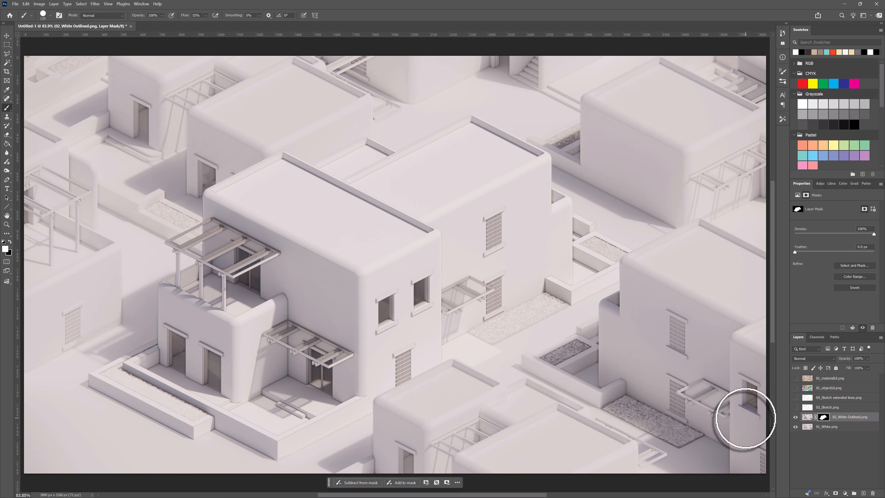
pyautogui.press('v')
pyautogui.scroll(-1, 488, 336)
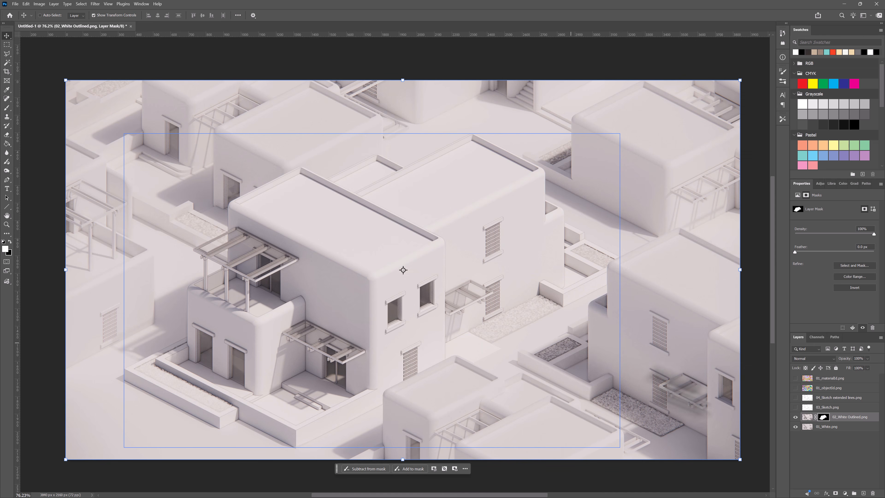
pyautogui.click(822, 462)
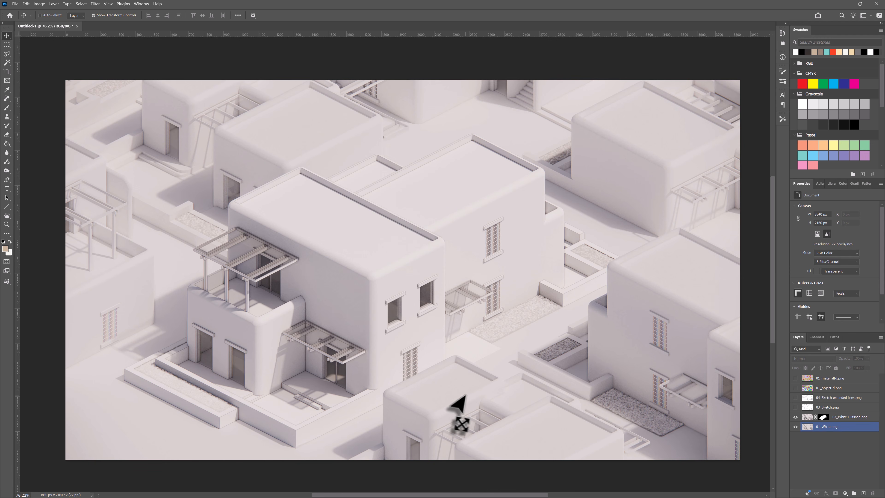
# - Show the 03_Sketch.png layer and give it the same villa mask as 02_White Outlined.png, toggling its visibility to compare
pyautogui.click(796, 407)
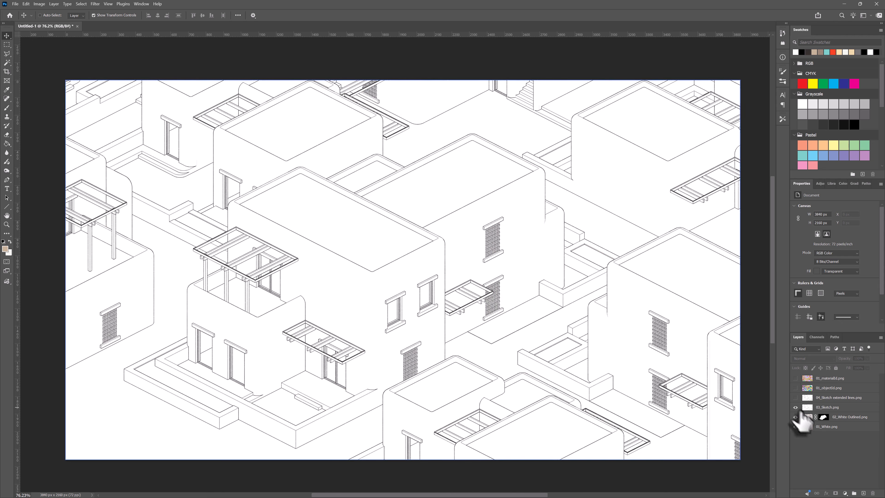
pyautogui.keyDown('ctrl'); pyautogui.click(823, 417); pyautogui.keyUp('ctrl')
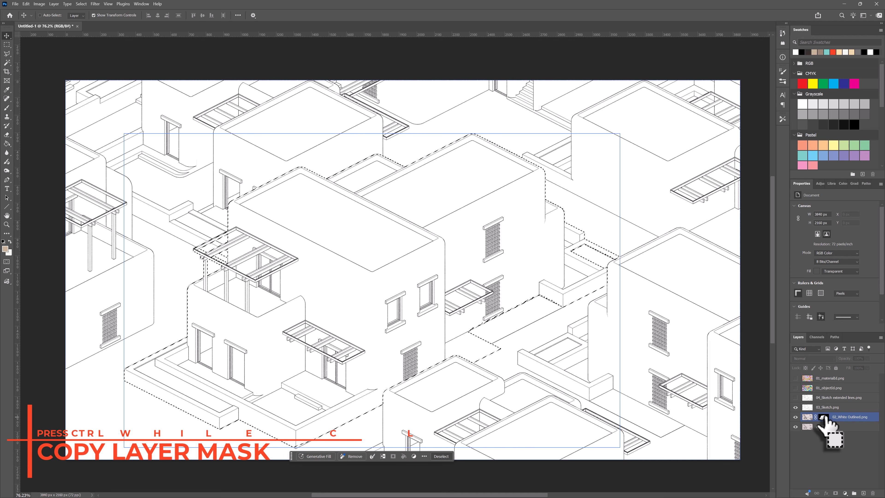
pyautogui.click(812, 408)
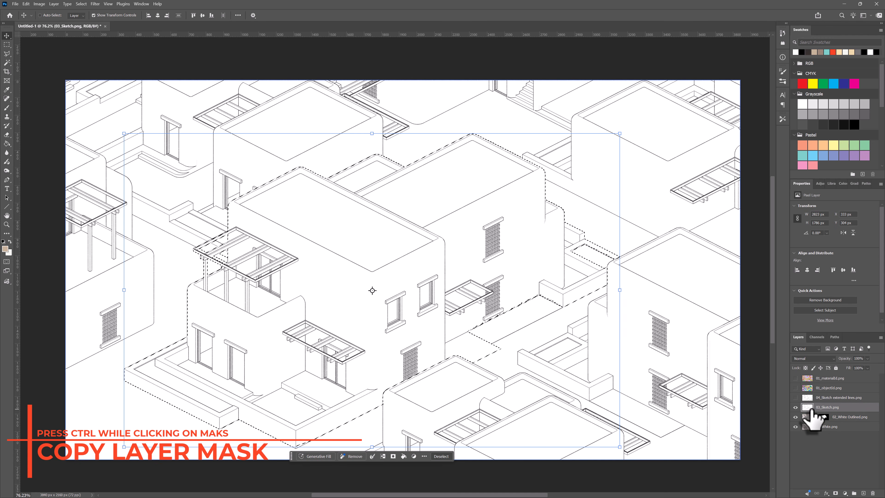
pyautogui.click(835, 493)
pyautogui.click(796, 408)
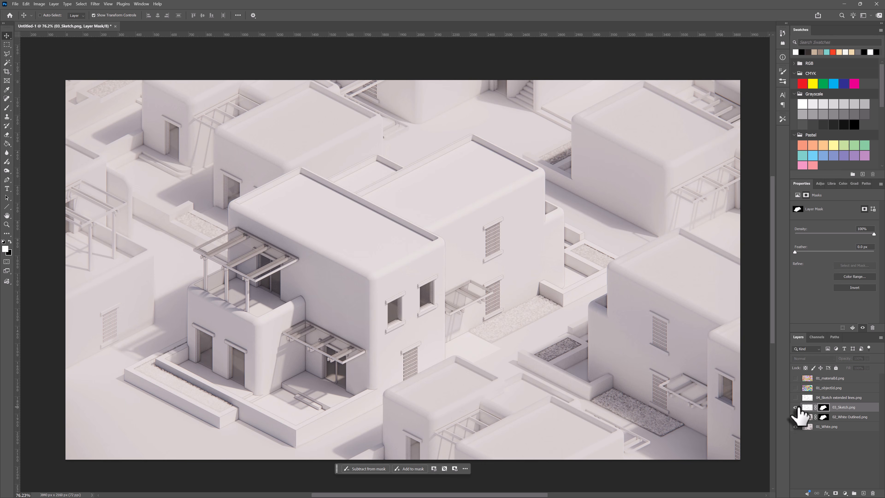
pyautogui.click(795, 407)
# - Set the 03_Sketch.png layer to Multiply with 35% opacity and 35% fill
pyautogui.click(808, 408)
pyautogui.hotkey('shift', 'alt', 'm')
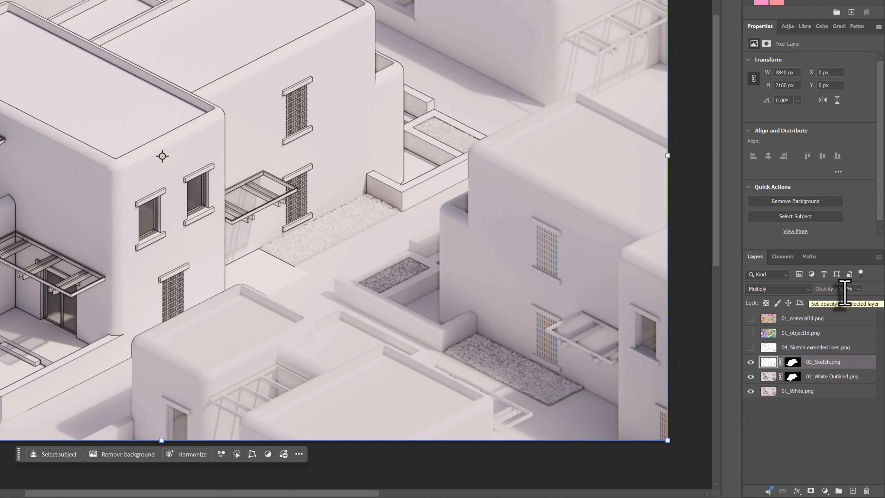
pyautogui.write('35')
pyautogui.click(846, 303)
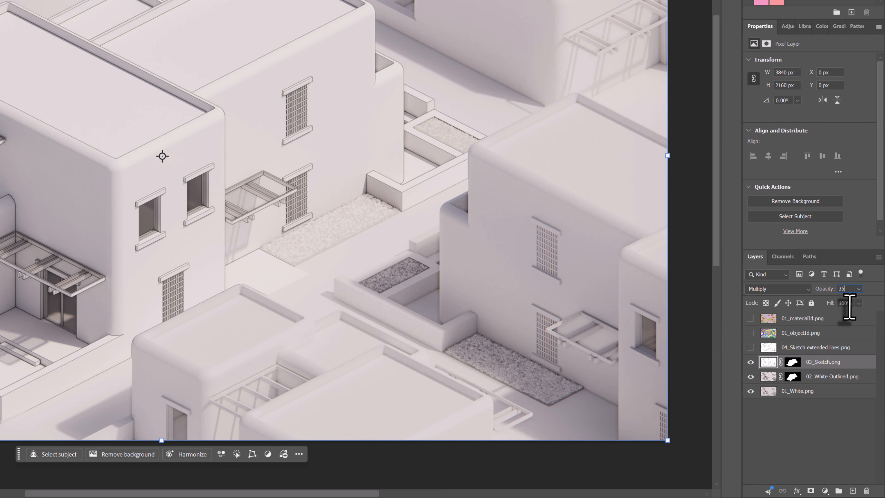
pyautogui.write('35')
pyautogui.press('Return')
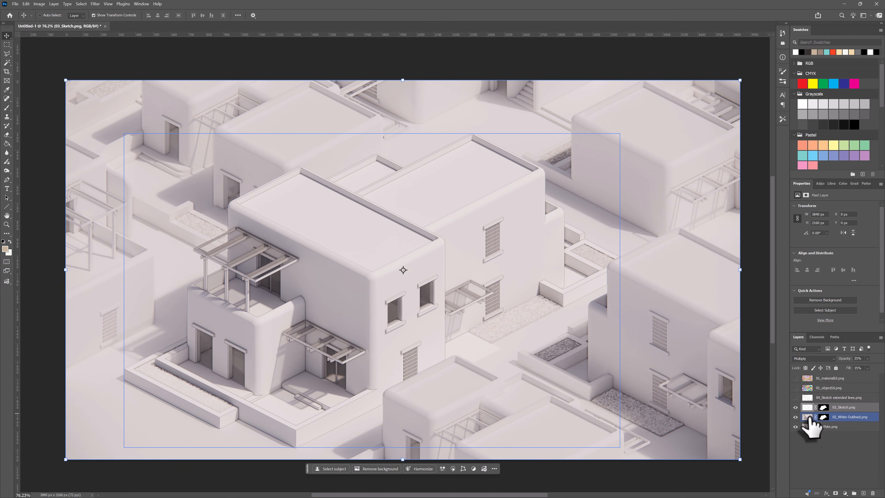
pyautogui.click(809, 416)
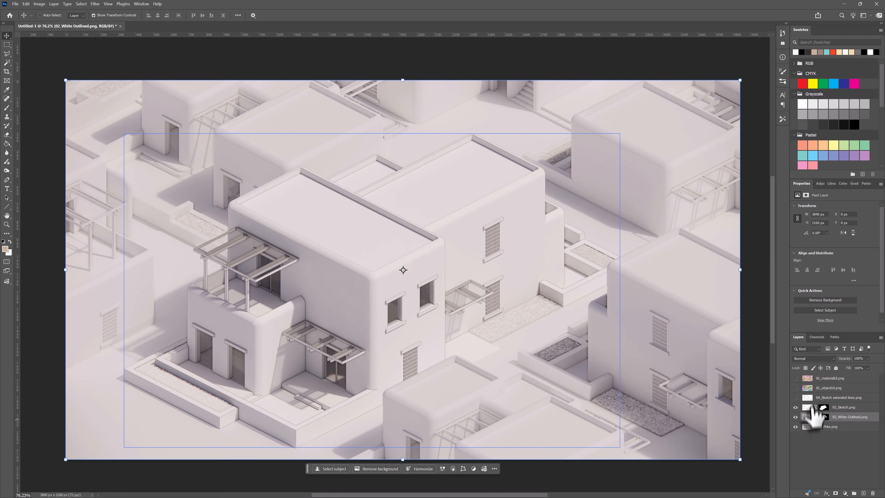
pyautogui.click(823, 397)
pyautogui.click(813, 408)
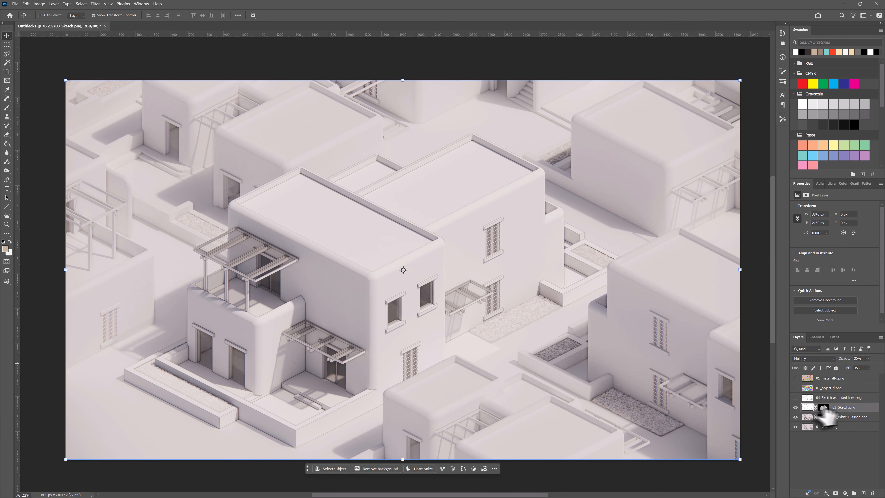
# - Show the 04_Sketch extended lines.png layer and set it to Multiply with 75% opacity and 75% fill
pyautogui.click(795, 397)
pyautogui.click(806, 397)
pyautogui.click(813, 359)
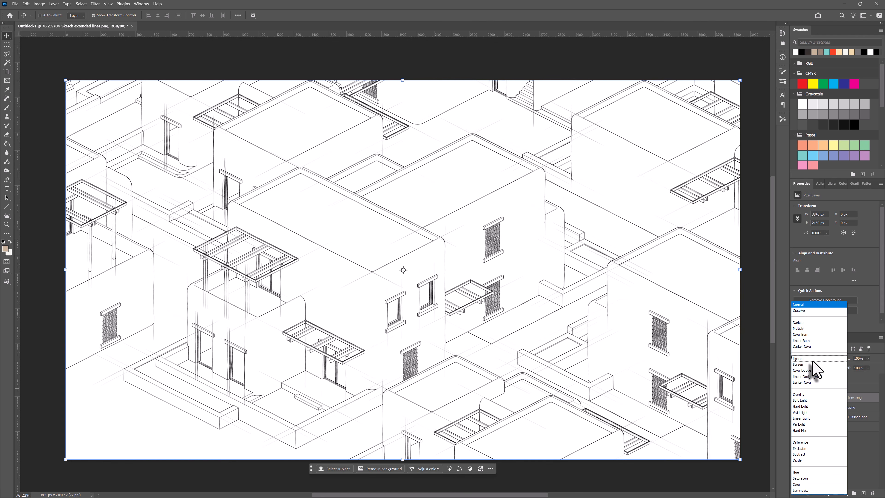
pyautogui.click(800, 329)
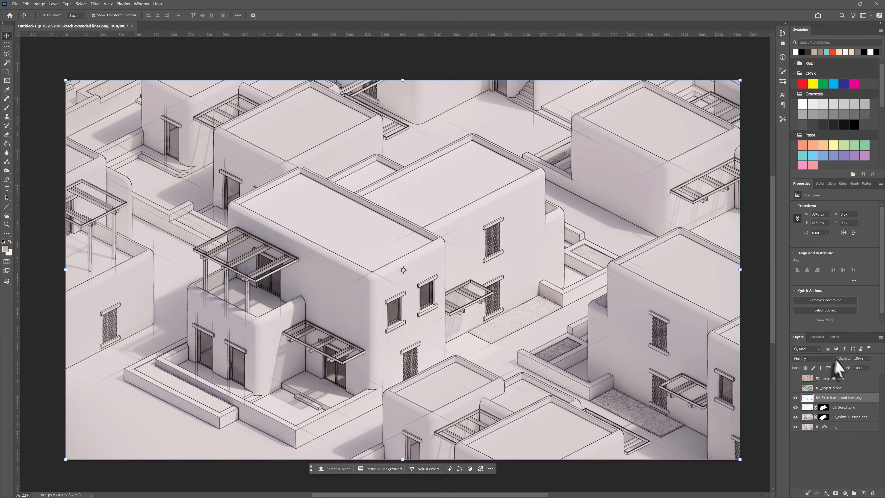
pyautogui.write('75')
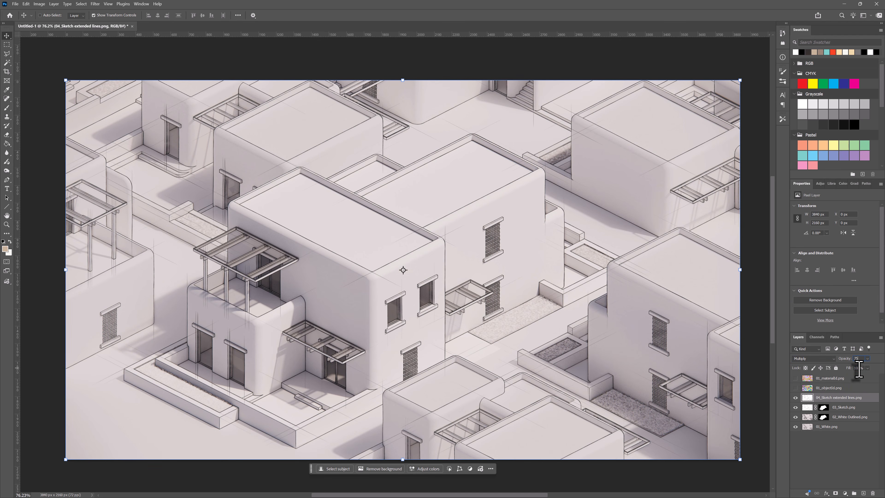
pyautogui.write('75')
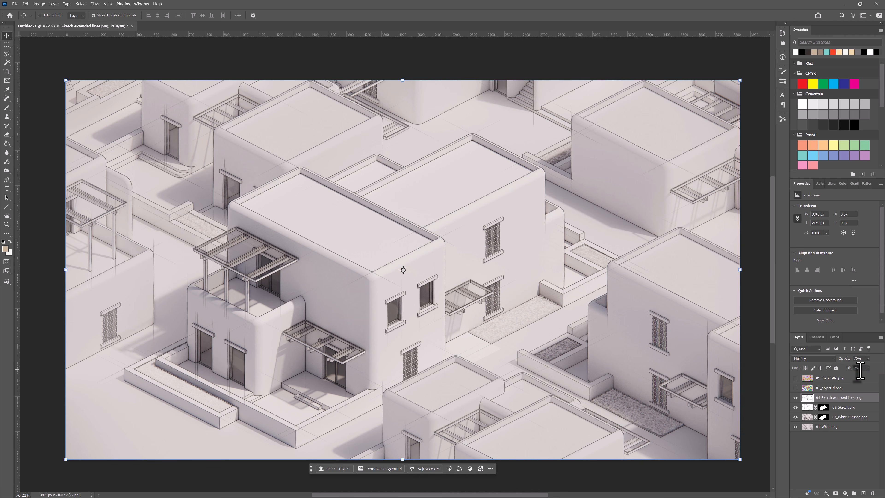
# - Fade the surrounding buildings by setting the 01_White.png layer's opacity to 75% and lowering its fill
pyautogui.click(848, 447)
pyautogui.click(807, 417)
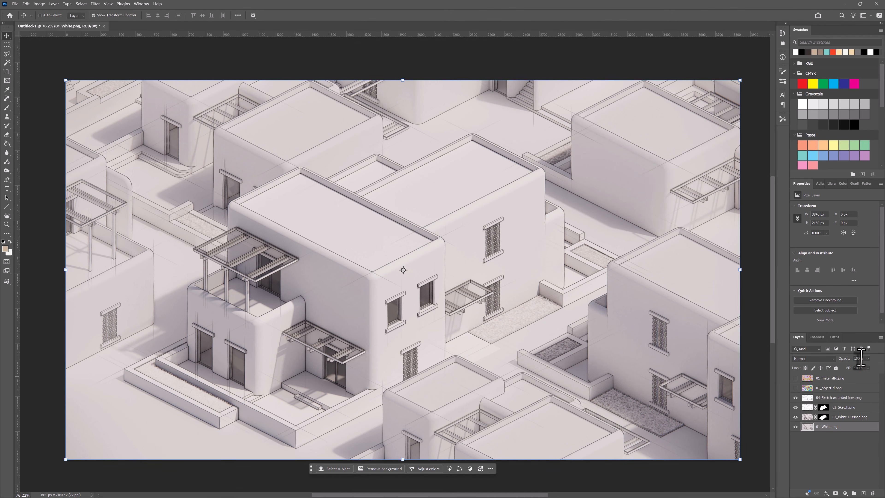
pyautogui.write('75')
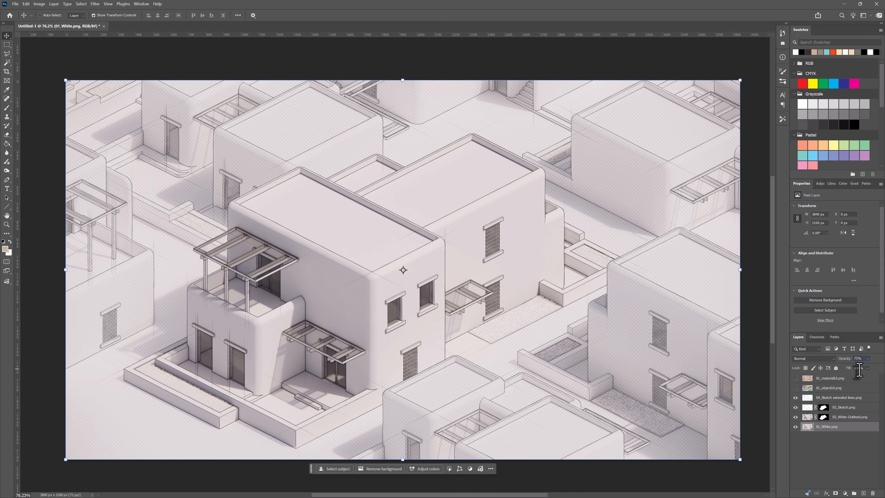
pyautogui.click(840, 455)
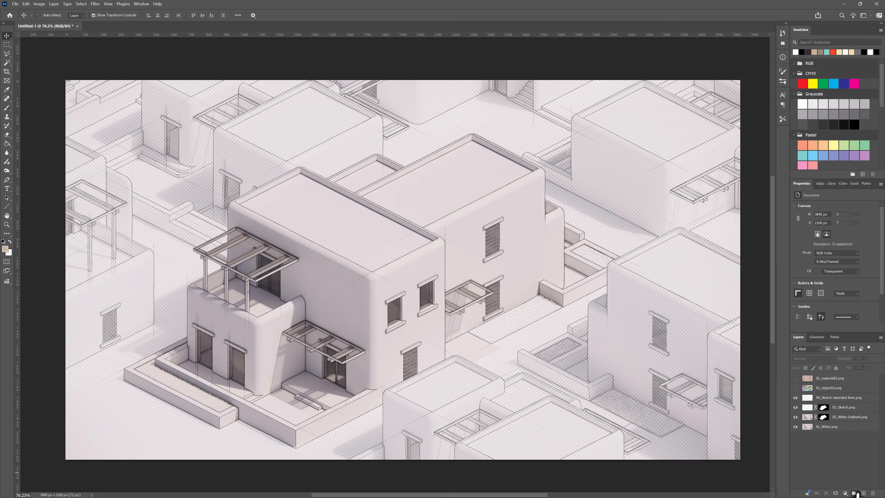
# - Add a new layer below 01_White.png and fill it with the beige foreground colour using the Paint Bucket
pyautogui.click(864, 493)
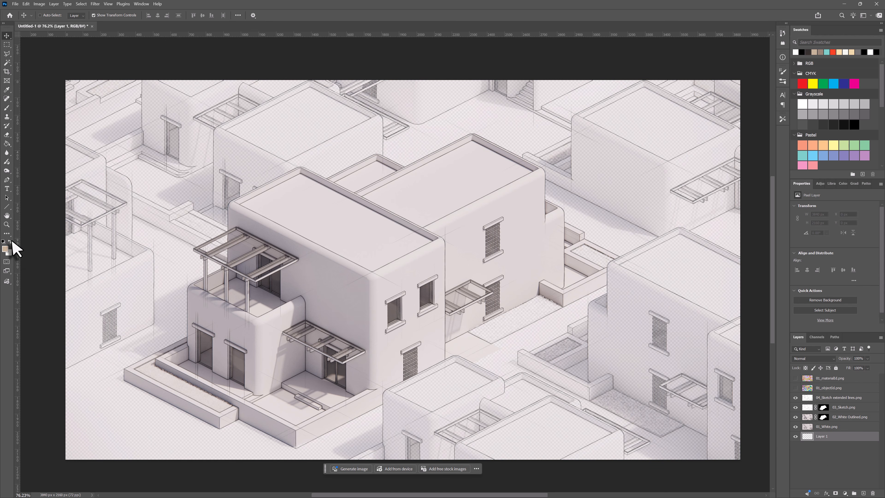
pyautogui.press('g')
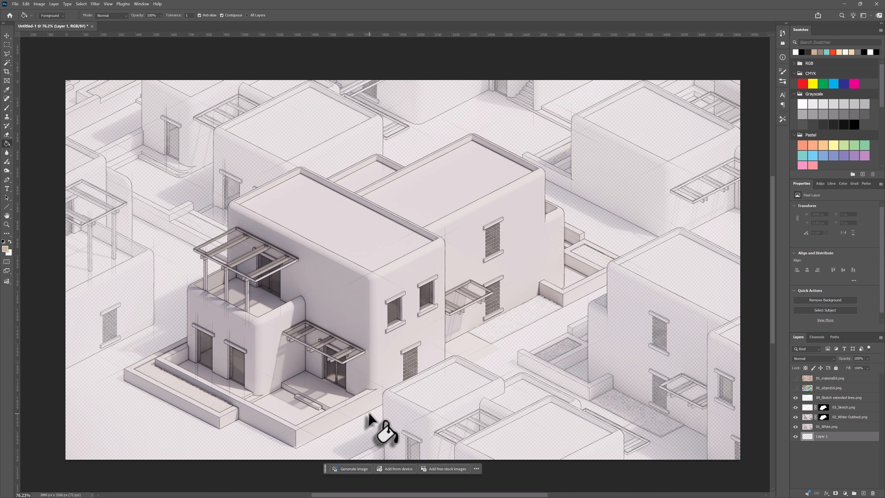
pyautogui.click(370, 415)
pyautogui.press('v')
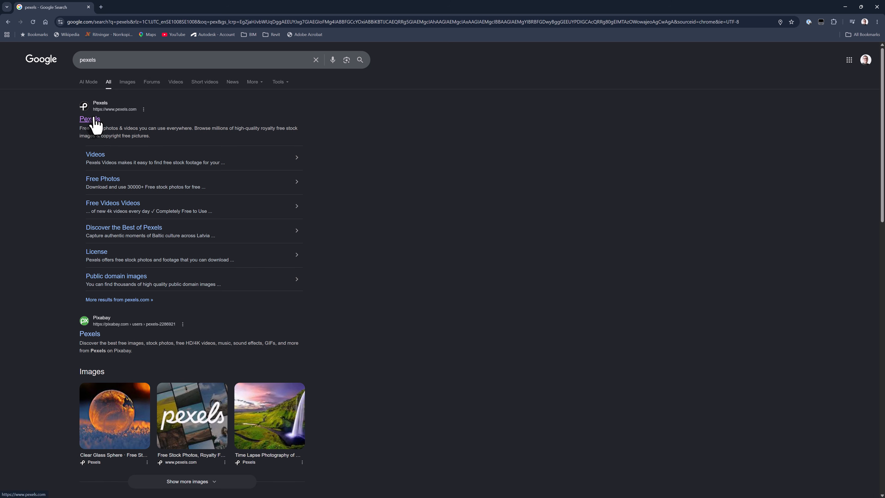
# - Switch to Pexels in the browser, search its photos for "sand texture" and download the rippled beach sand photo
pyautogui.click(95, 120)
pyautogui.click(284, 160)
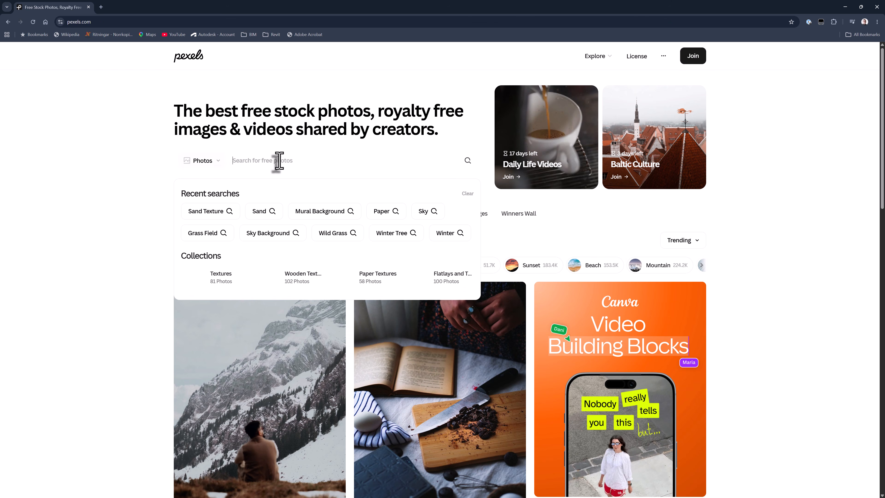
pyautogui.write('sand texture')
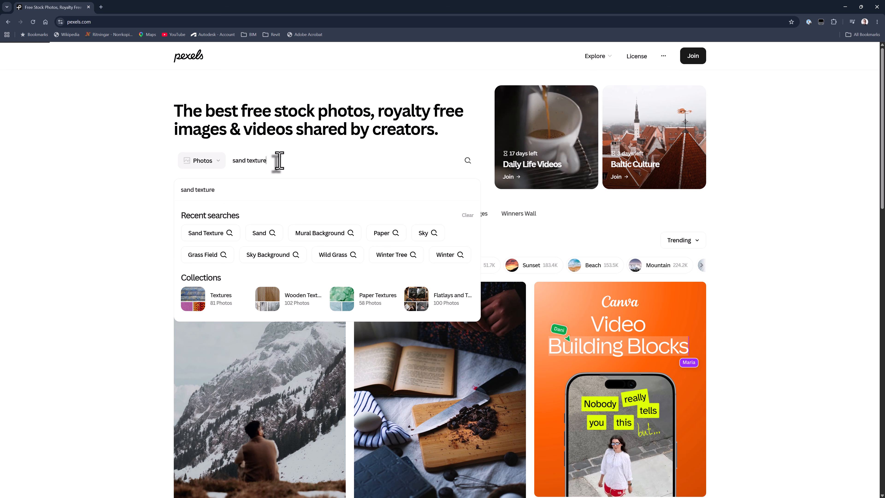
pyautogui.press('Return')
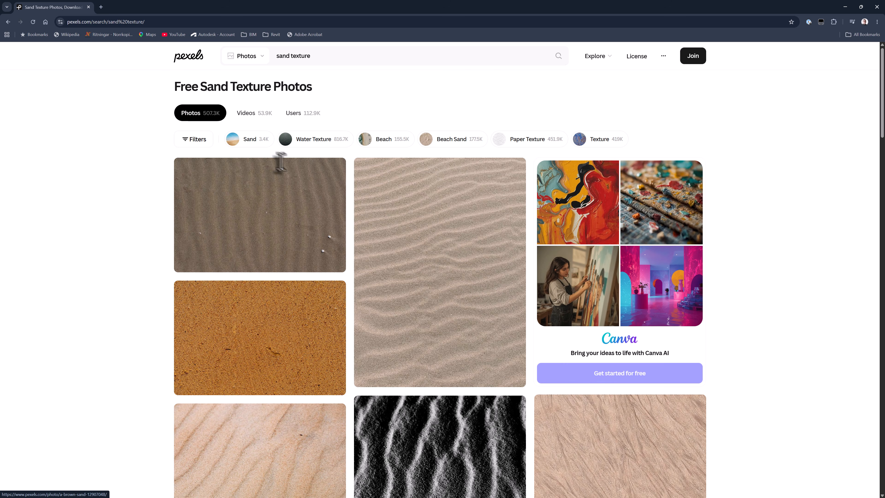
pyautogui.click(432, 249)
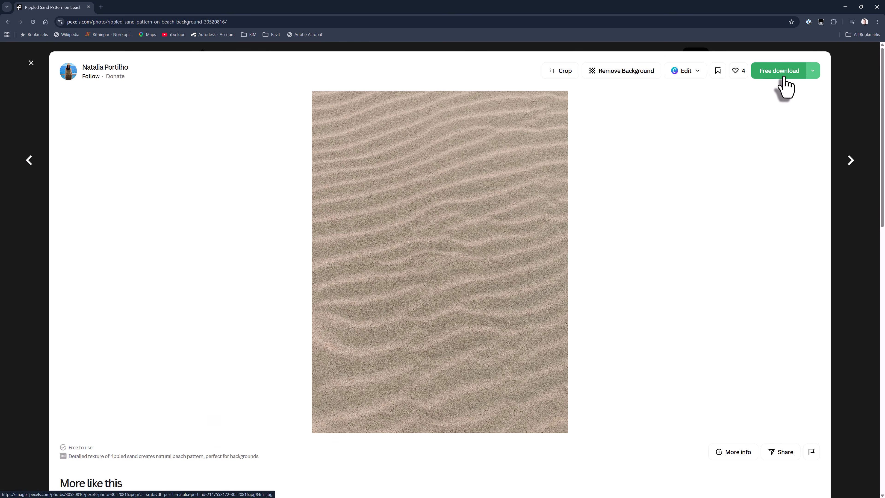
pyautogui.click(779, 71)
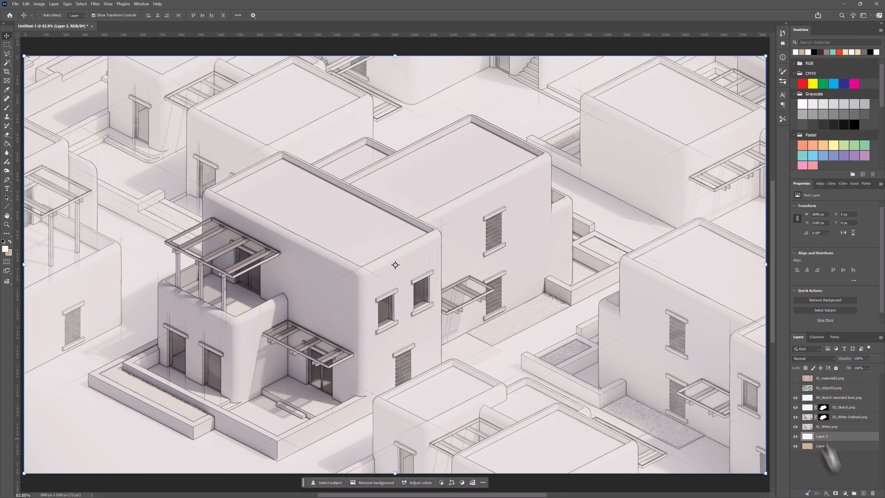
# - Place the Pexels sand texture JPG as a linked file above the white Layer 2
pyautogui.click(15, 4)
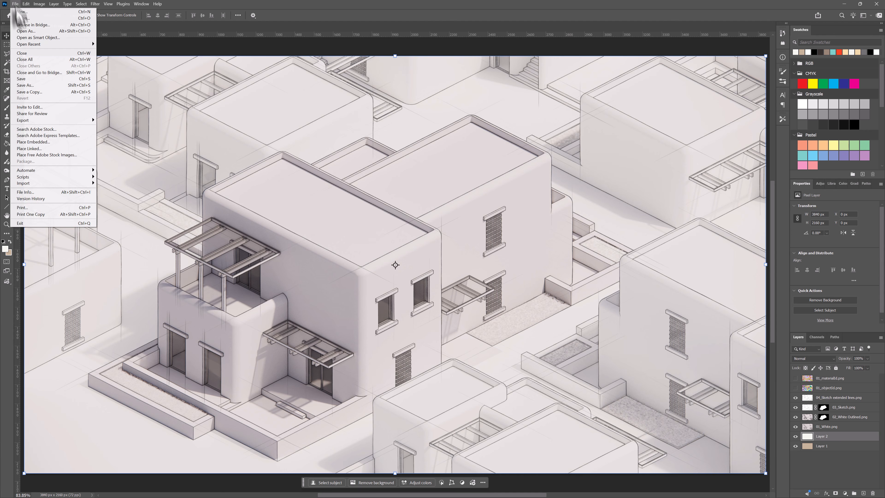
pyautogui.click(37, 149)
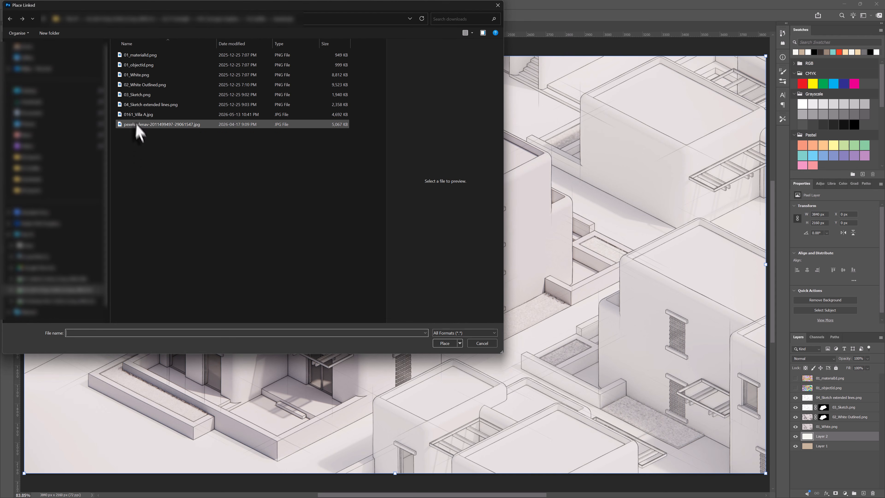
pyautogui.doubleClick(139, 124)
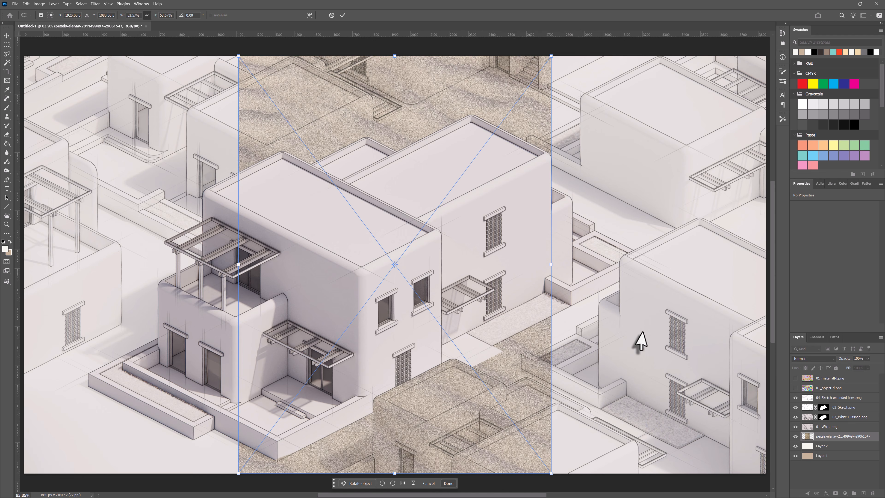
# - Rotate the sand texture -90°, scale it to about 96% and centre it to cover the whole canvas
pyautogui.scroll(-3, 640, 342)
pyautogui.moveTo(550, 439); pyautogui.dragTo(701, 129)
pyautogui.moveTo(396, 346); pyautogui.dragTo(89, 451)
pyautogui.moveTo(111, 109); pyautogui.dragTo(198, 134)
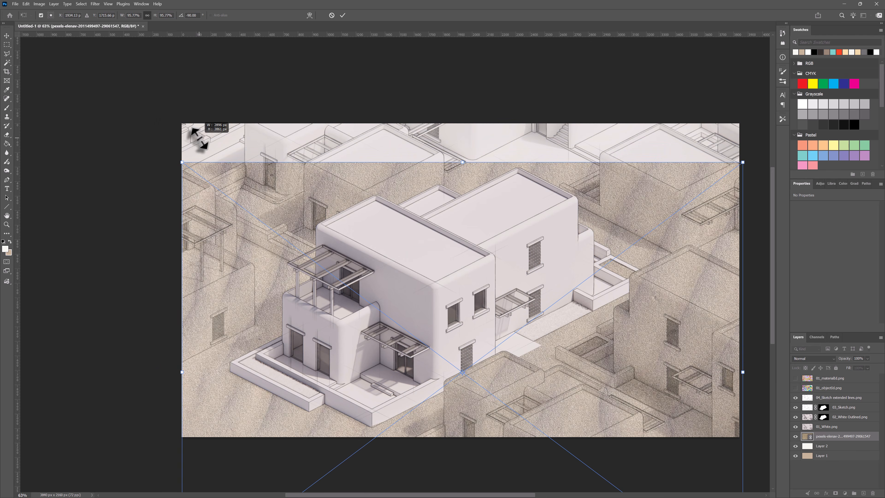
pyautogui.moveTo(204, 212); pyautogui.dragTo(224, 113)
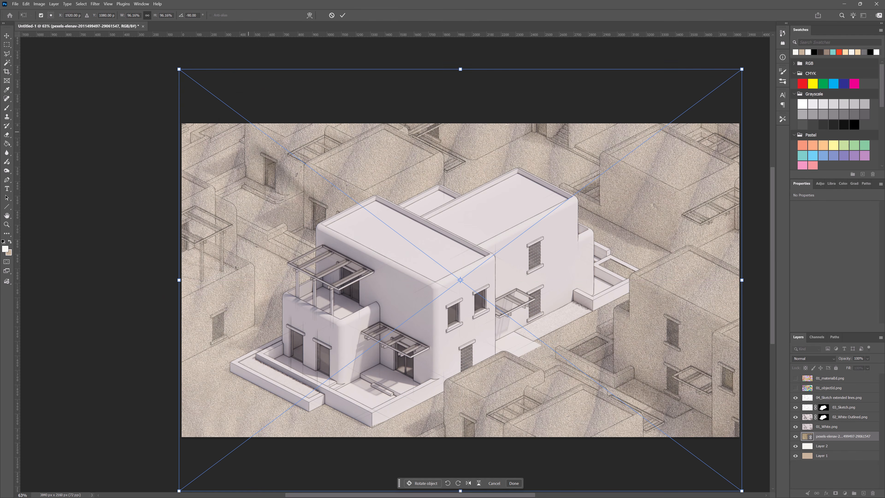
pyautogui.click(821, 445)
pyautogui.scroll(3, 518, 376)
pyautogui.scroll(-4, 434, 339)
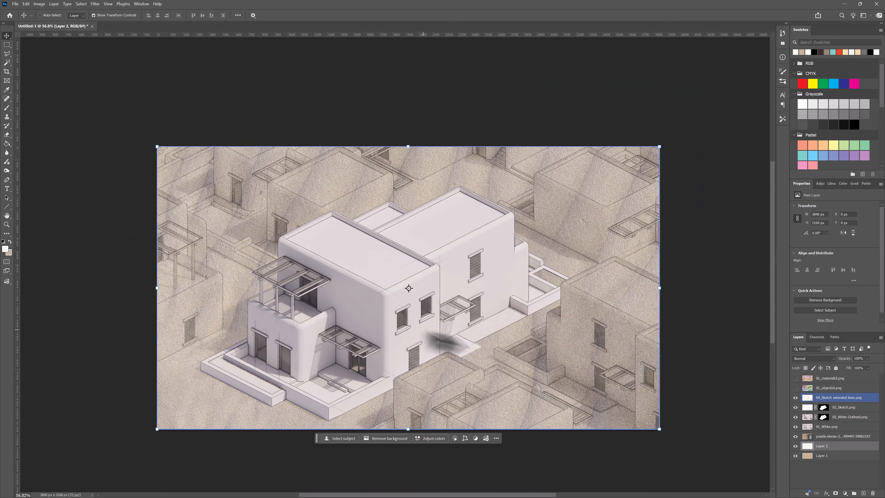
# - Lower the sand texture layer's opacity to about 50% and reduce its fill as well
pyautogui.click(821, 436)
pyautogui.write('50')
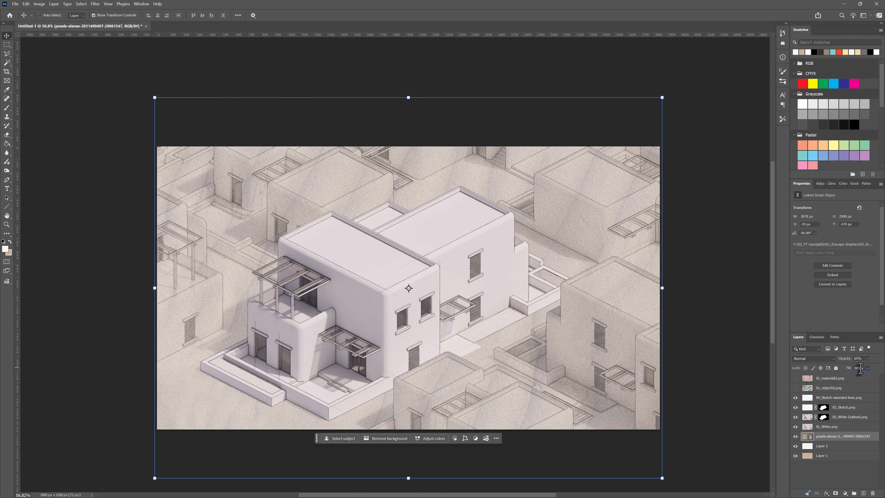
pyautogui.click(842, 471)
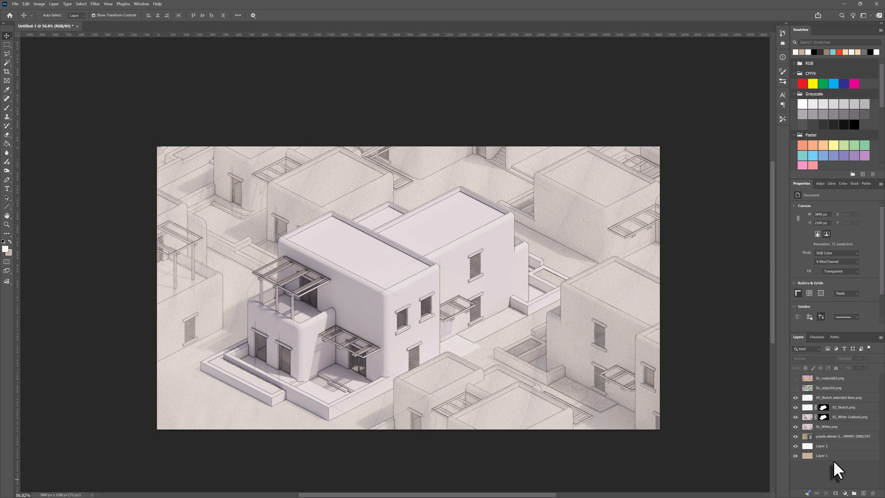
pyautogui.scroll(3, 689, 433)
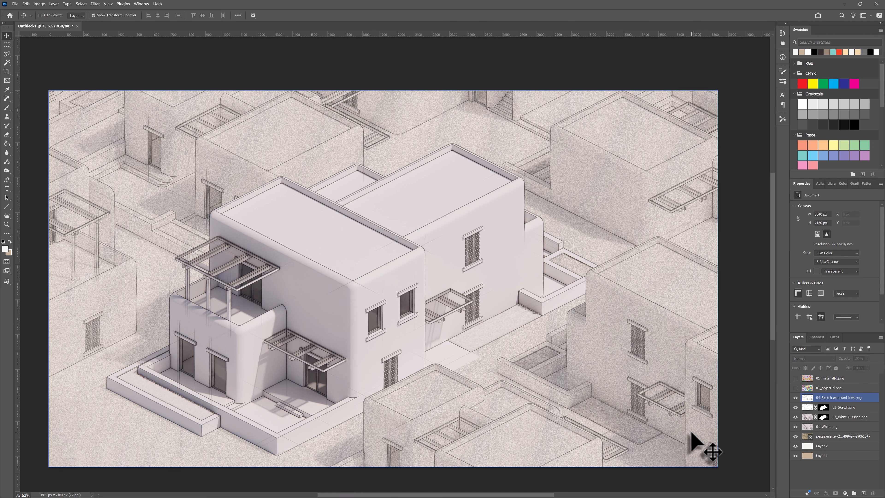
# - Duplicate the 04_Sketch extended lines.png layer and hide the original
pyautogui.click(805, 425)
pyautogui.click(809, 406)
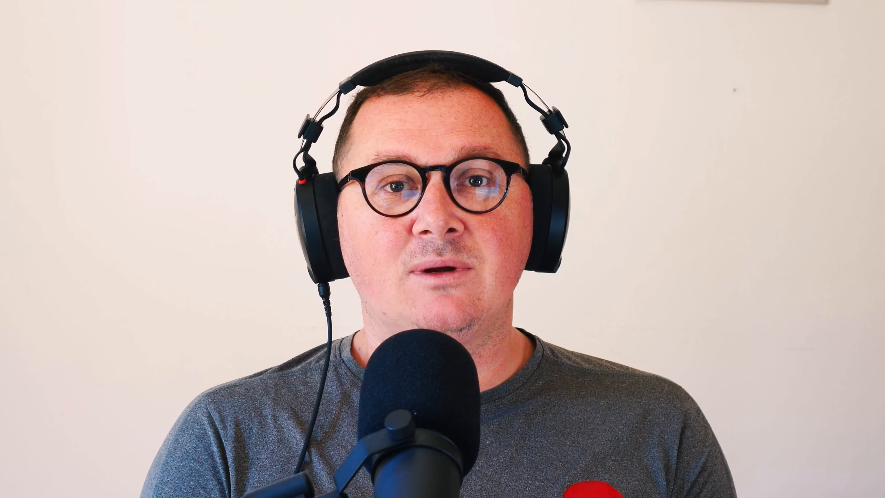
pyautogui.click(795, 407)
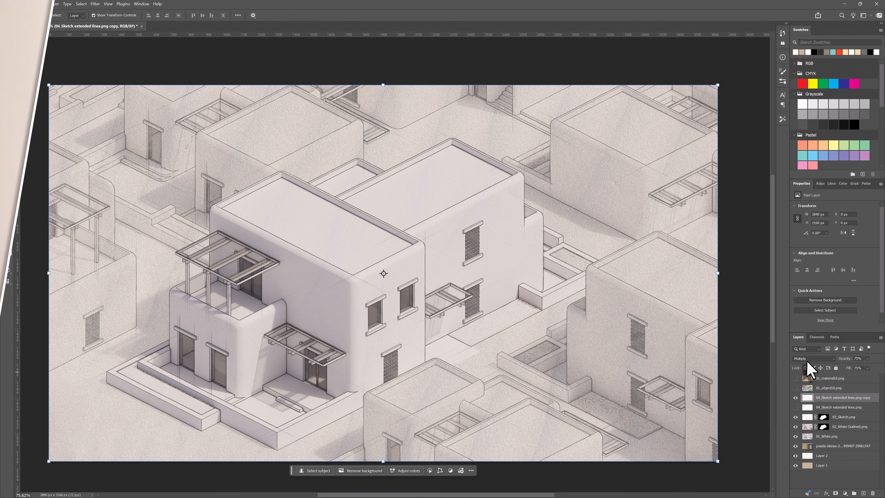
# - Invert the extended lines copy and blend it in Screen mode at 100% opacity and fill
pyautogui.click(814, 359)
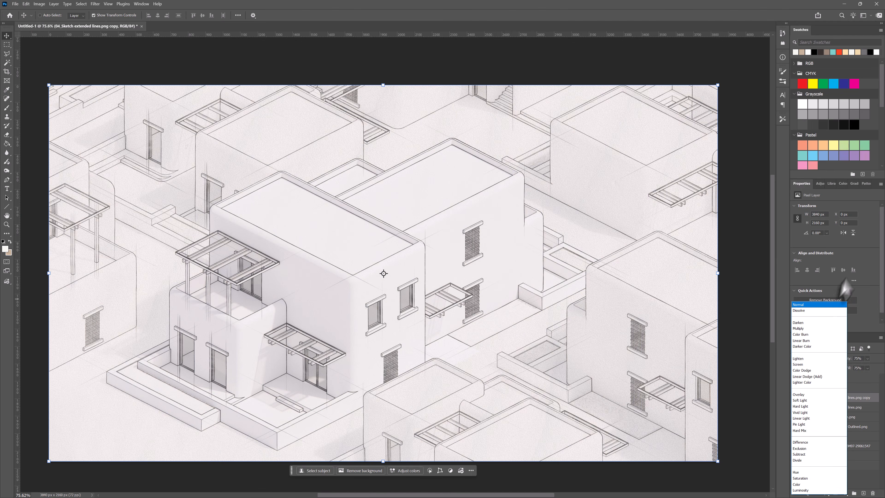
pyautogui.press('Escape')
pyautogui.hotkey('ctrl', 'i')
pyautogui.click(805, 359)
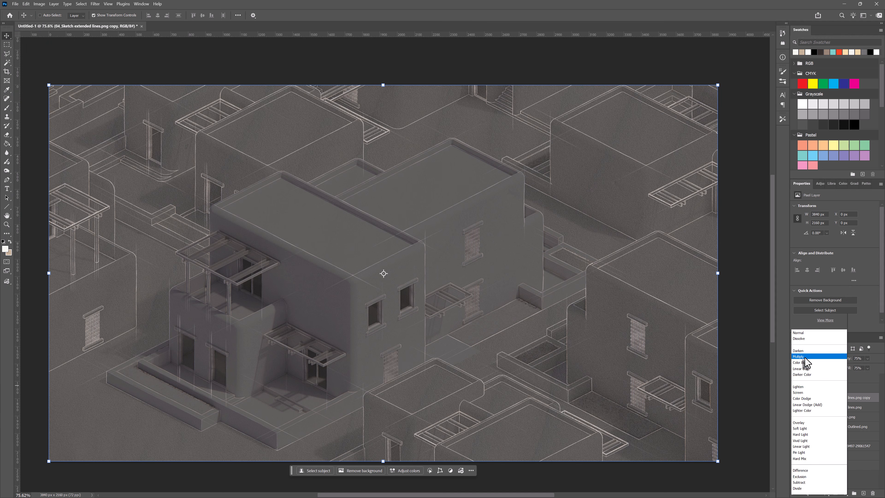
pyautogui.click(802, 364)
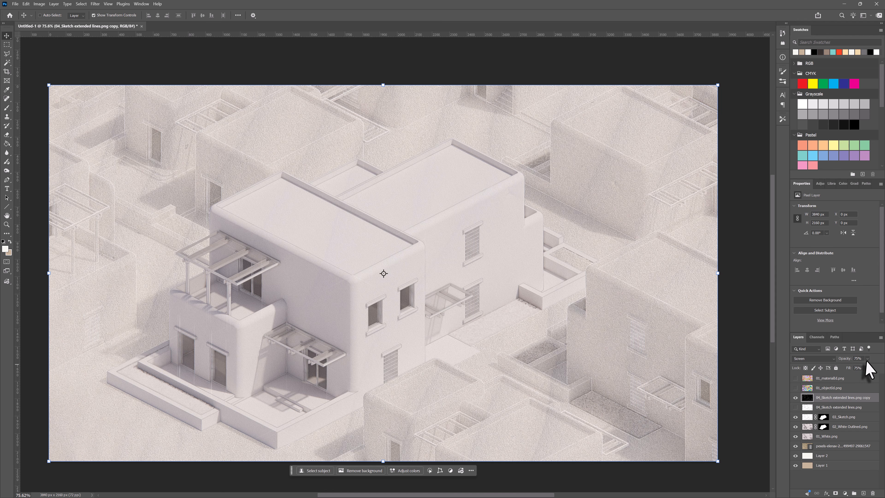
pyautogui.moveTo(876, 383); pyautogui.dragTo(880, 376)
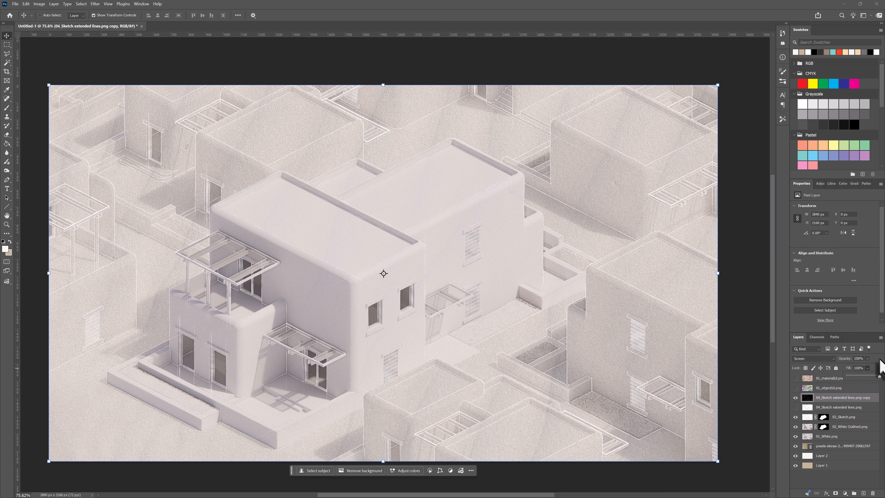
# - Add a Solid Color fill layer above Layer 2, using the dark brown swatch from the Pale group
pyautogui.click(816, 455)
pyautogui.click(832, 457)
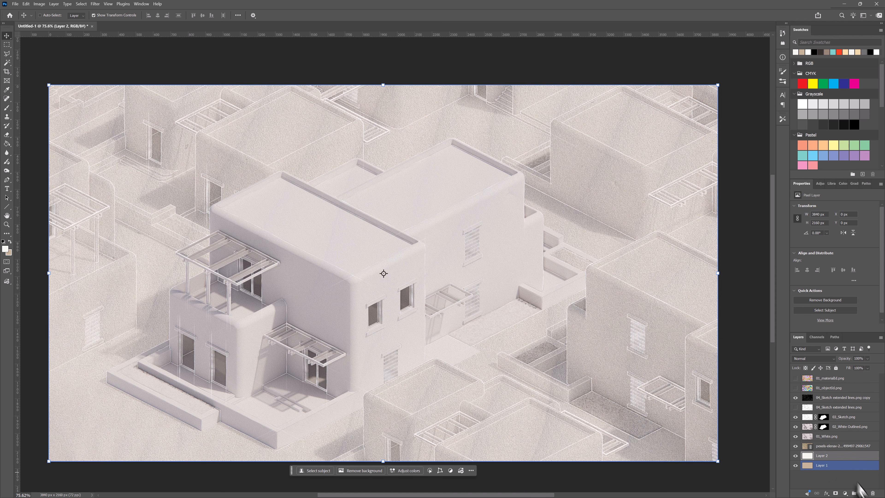
pyautogui.click(863, 493)
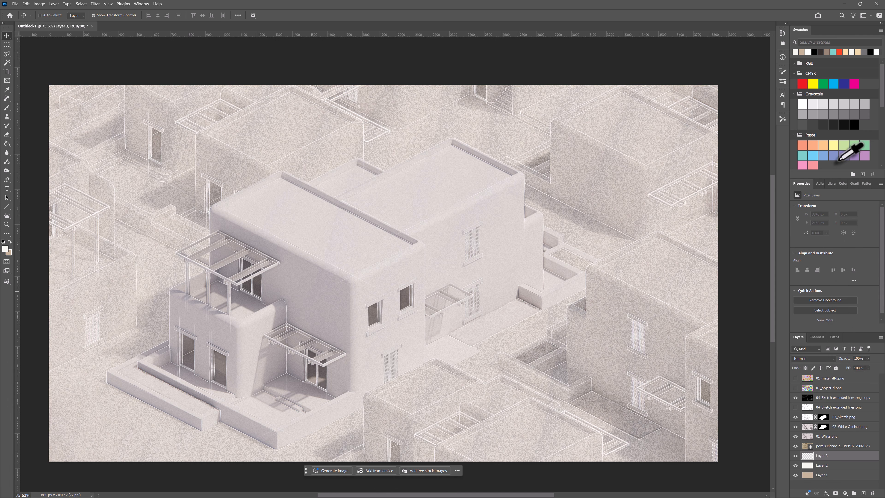
pyautogui.click(845, 493)
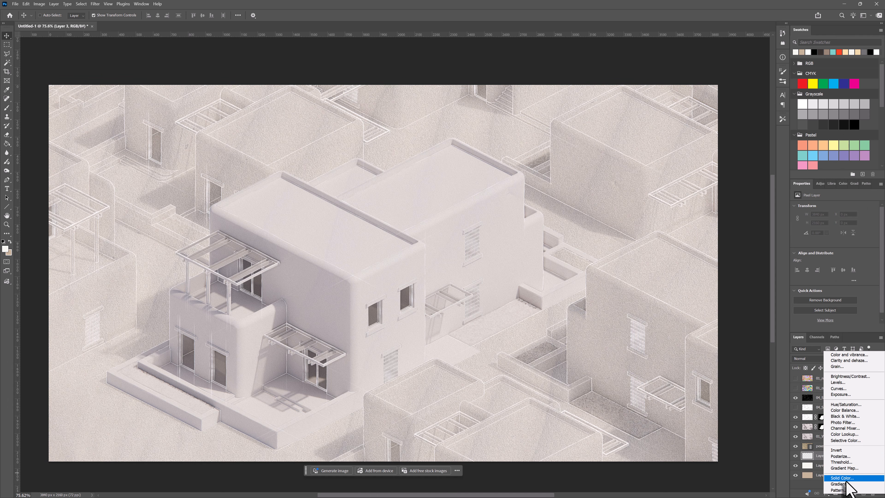
pyautogui.click(846, 479)
pyautogui.scroll(-5, 841, 151)
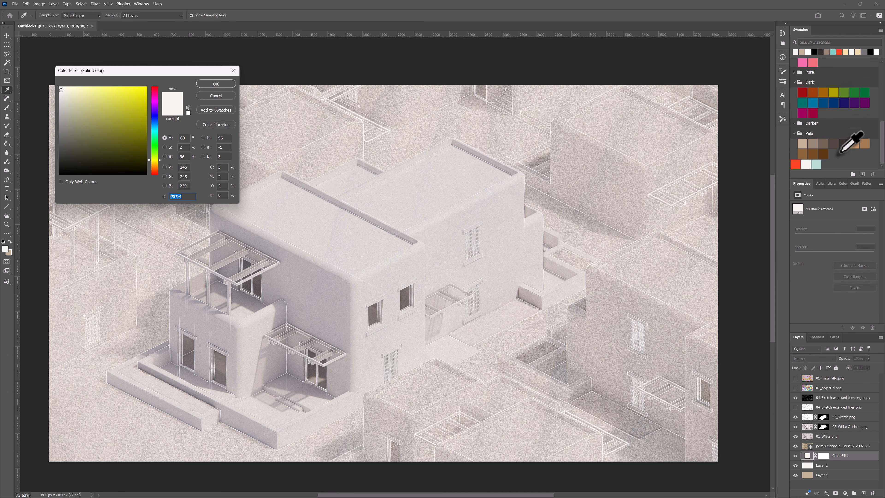
pyautogui.click(844, 144)
pyautogui.click(216, 84)
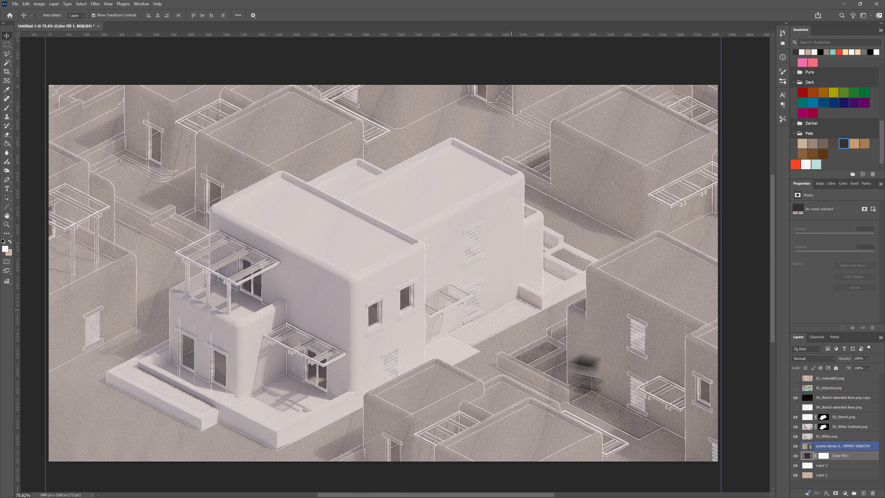
# - Replace the 03_Sketch.png layer with an inverted duplicate in Screen blend mode and compare the image with and without it
pyautogui.click(807, 417)
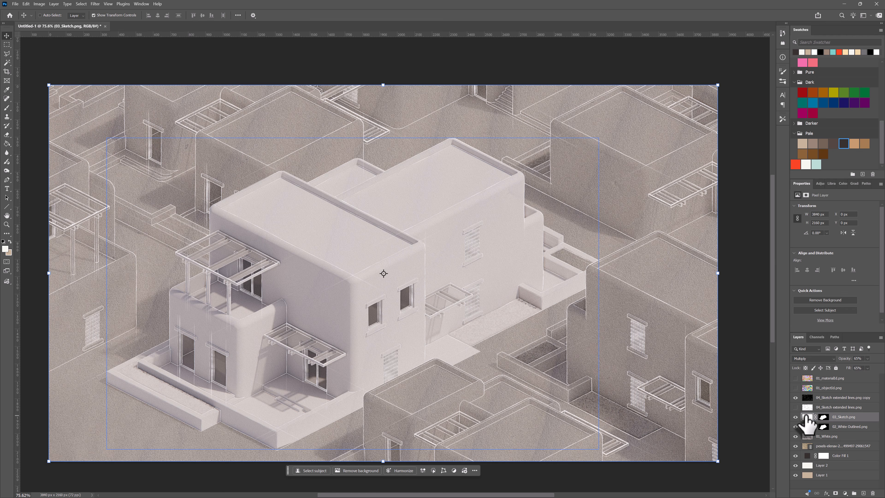
pyautogui.hotkey('ctrl', 'i')
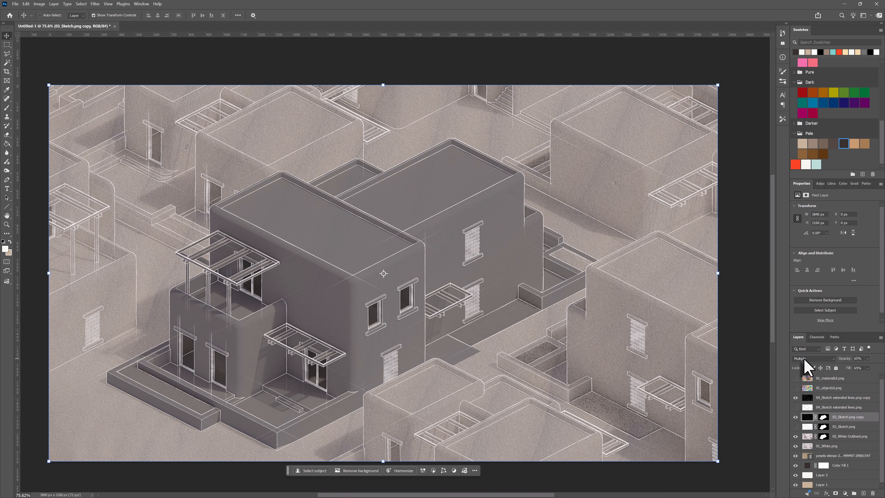
pyautogui.click(804, 359)
pyautogui.click(805, 365)
pyautogui.click(797, 417)
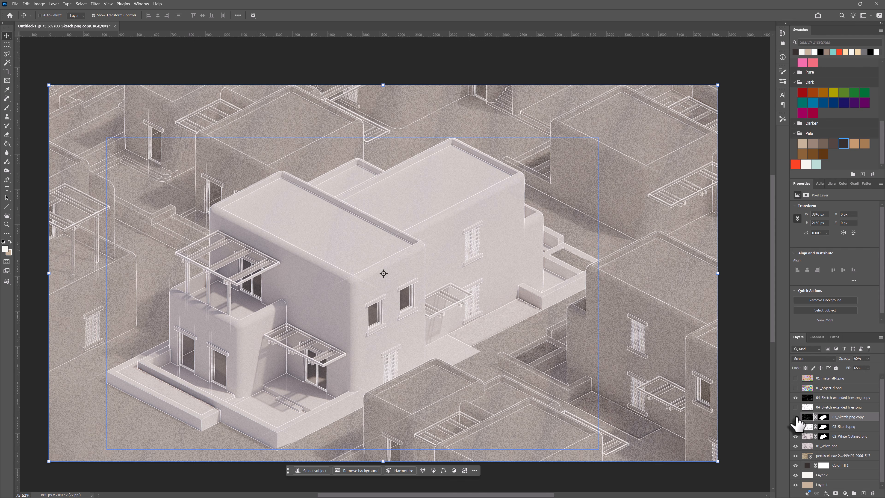
pyautogui.click(797, 417)
pyautogui.click(797, 418)
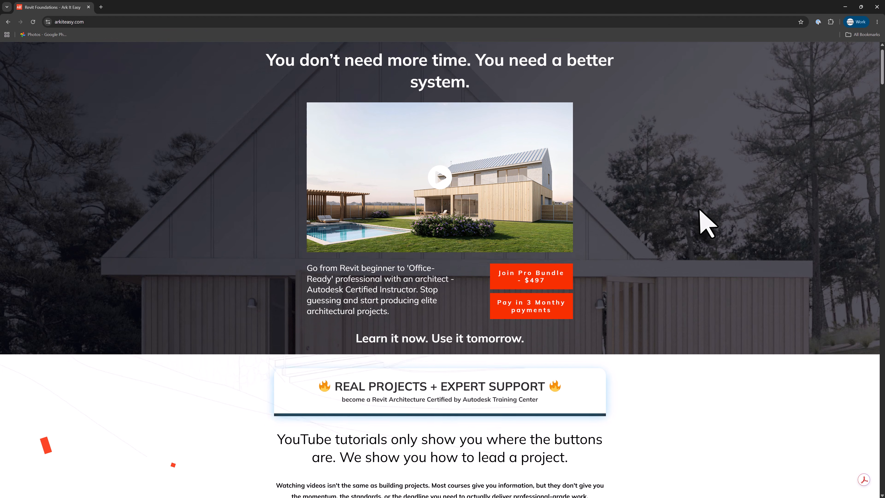
# - Switch to the browser and review the Revit Foundations course offers on arkiteasy.com
pyautogui.scroll(-15, 702, 220)
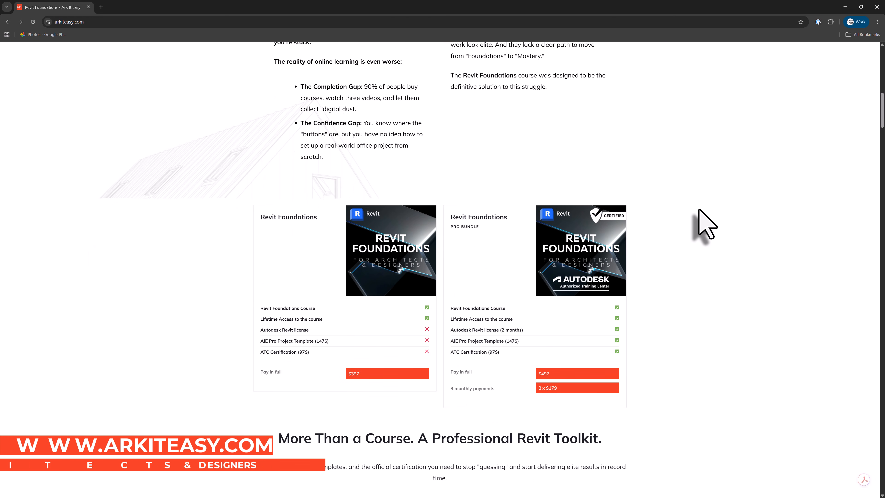
pyautogui.scroll(-2, 704, 224)
pyautogui.scroll(-12, 699, 211)
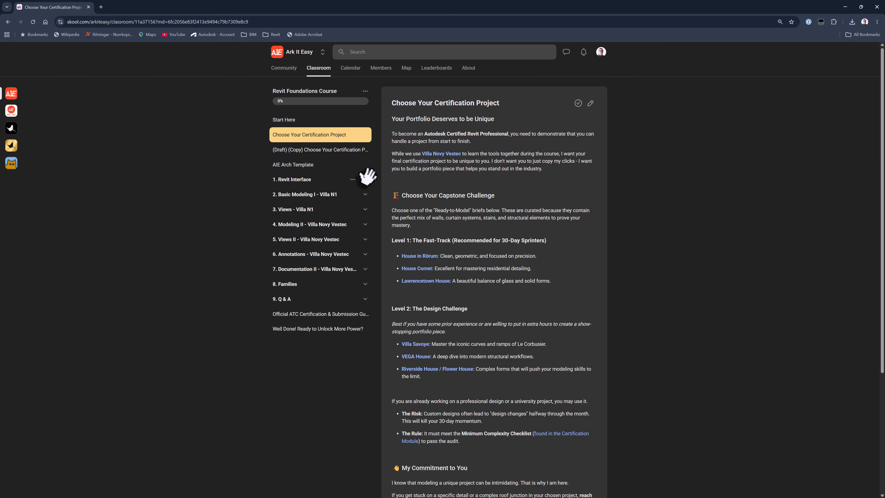
# - Look through the expanded modules of the Revit Foundations Course and the Extended Tutorials lessons in the Skool classroom
pyautogui.scroll(-4, 366, 244)
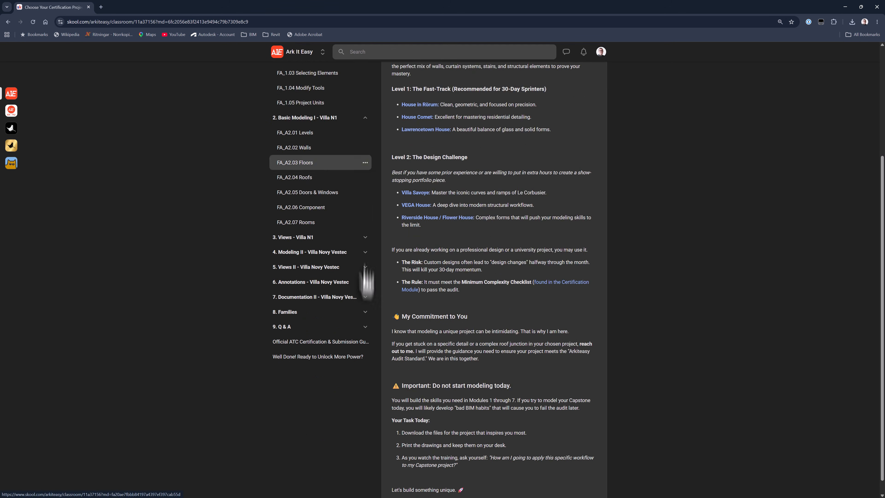
pyautogui.click(365, 222)
pyautogui.click(366, 311)
pyautogui.scroll(-9, 365, 349)
pyautogui.click(365, 391)
pyautogui.click(364, 405)
pyautogui.click(365, 421)
pyautogui.scroll(-5, 364, 427)
pyautogui.click(364, 435)
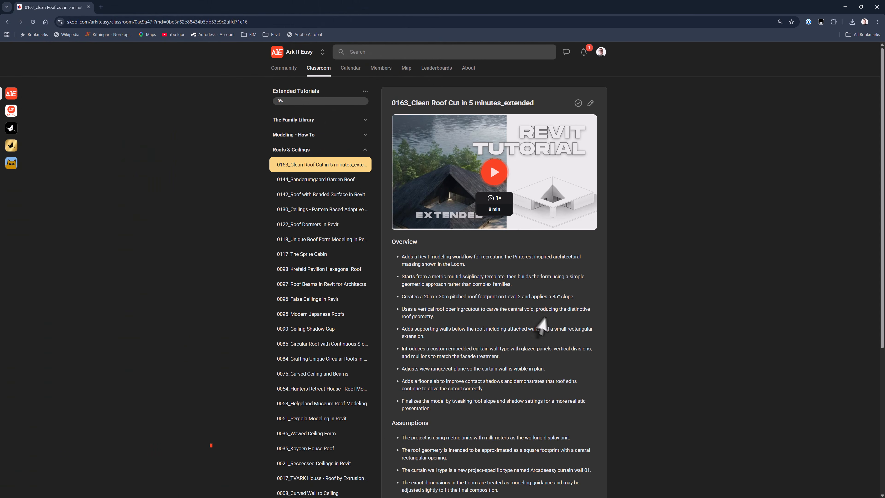
pyautogui.scroll(-10, 546, 318)
pyautogui.click(416, 473)
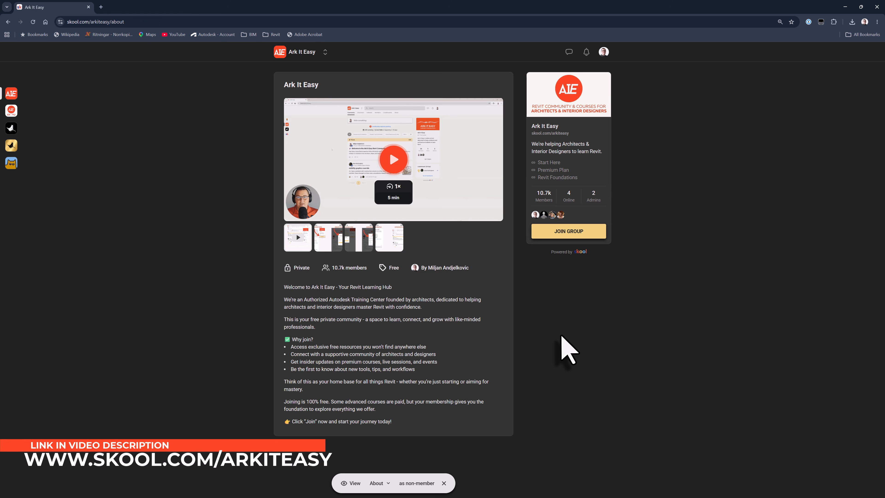
# - Join the Ark It Easy group on Skool and open the "Intersection lines" community post
pyautogui.click(570, 233)
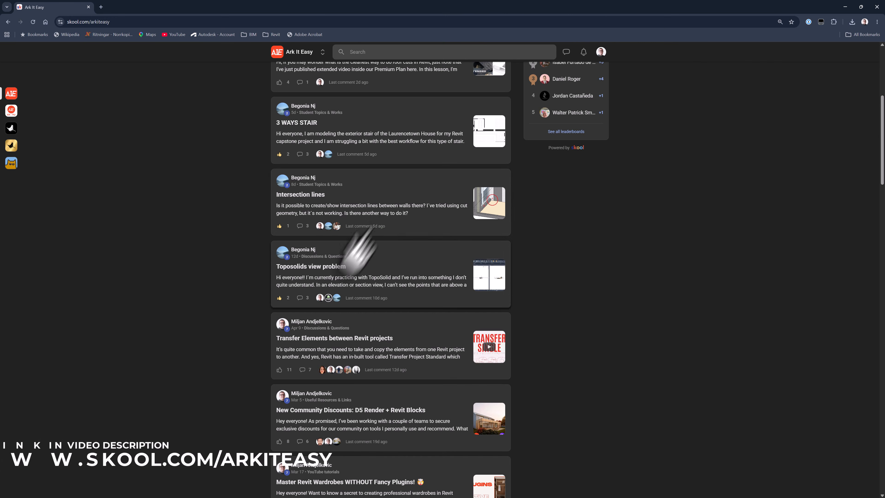
pyautogui.click(388, 209)
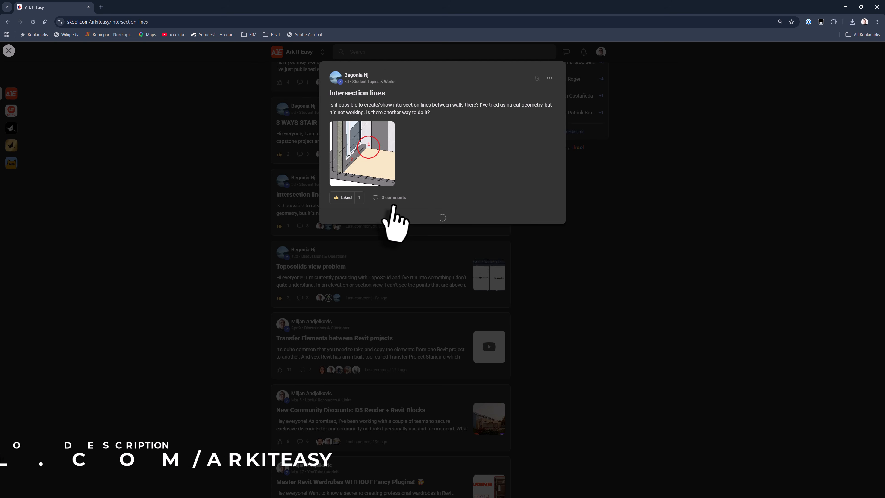